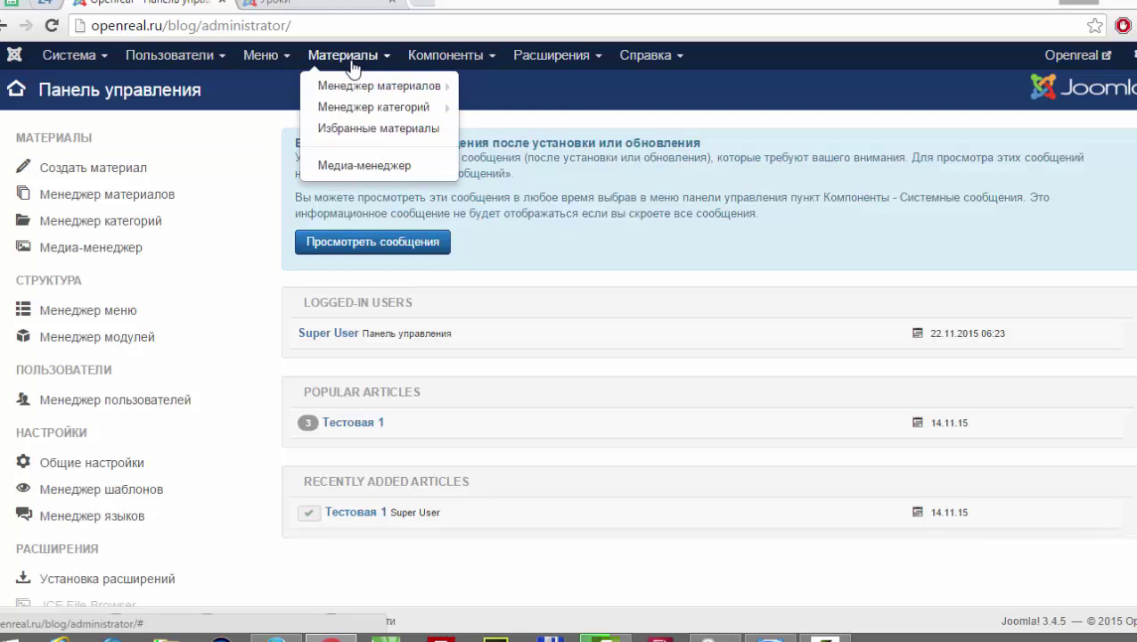
- Create a new article and give it the title "Урок 1"
{"action": "mouse_move", "coordinate": [354, 88]}
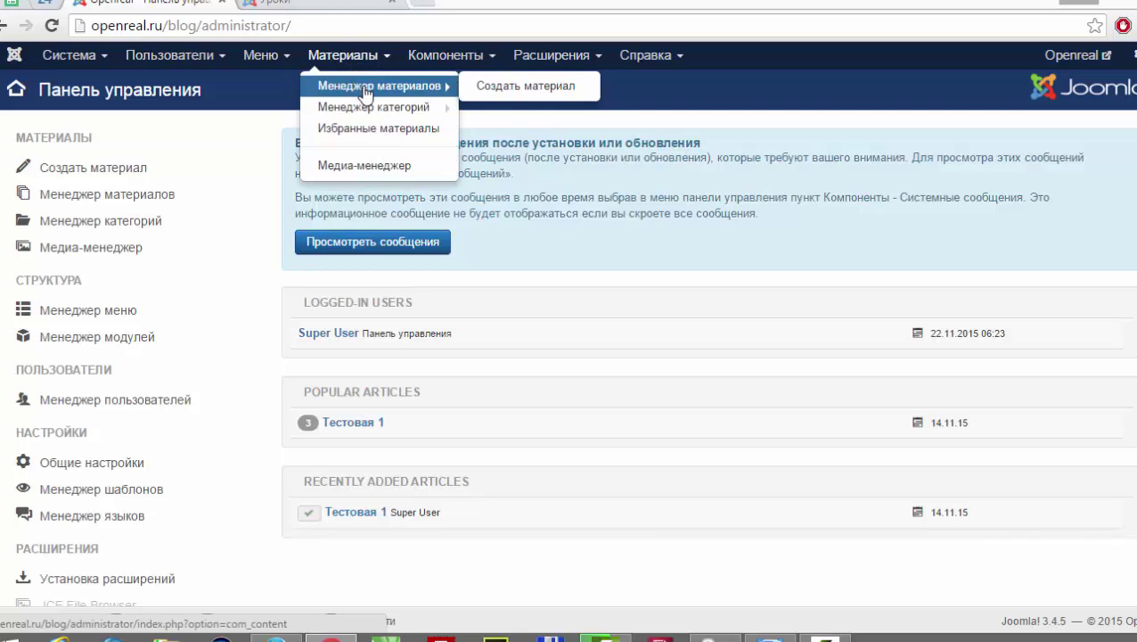
{"action": "left_click", "coordinate": [531, 93]}
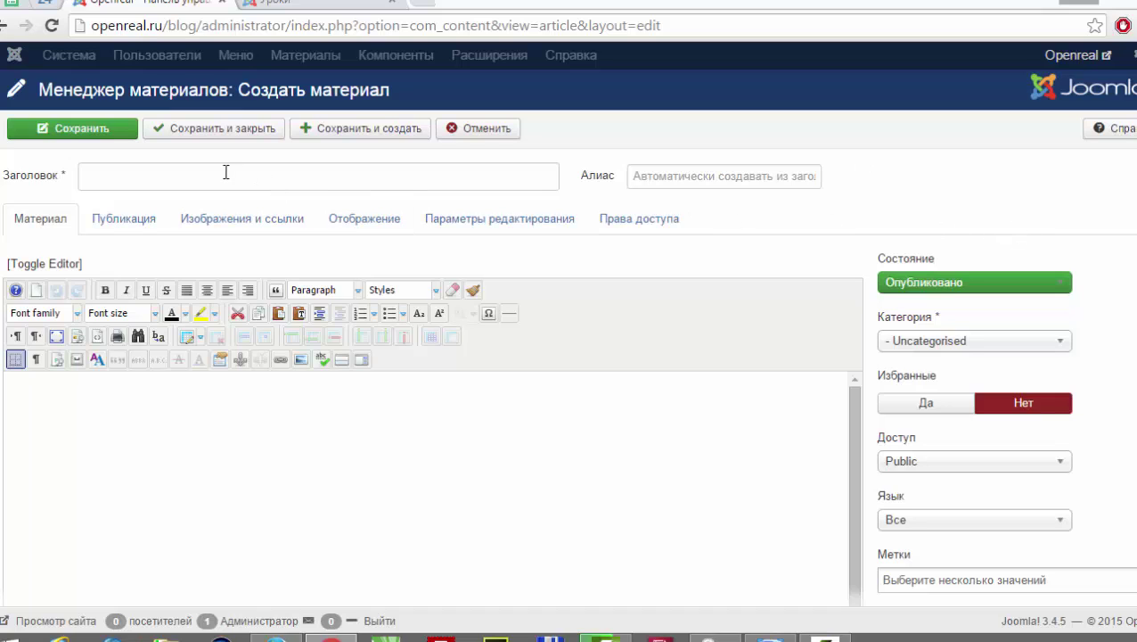
{"action": "left_click", "coordinate": [194, 172]}
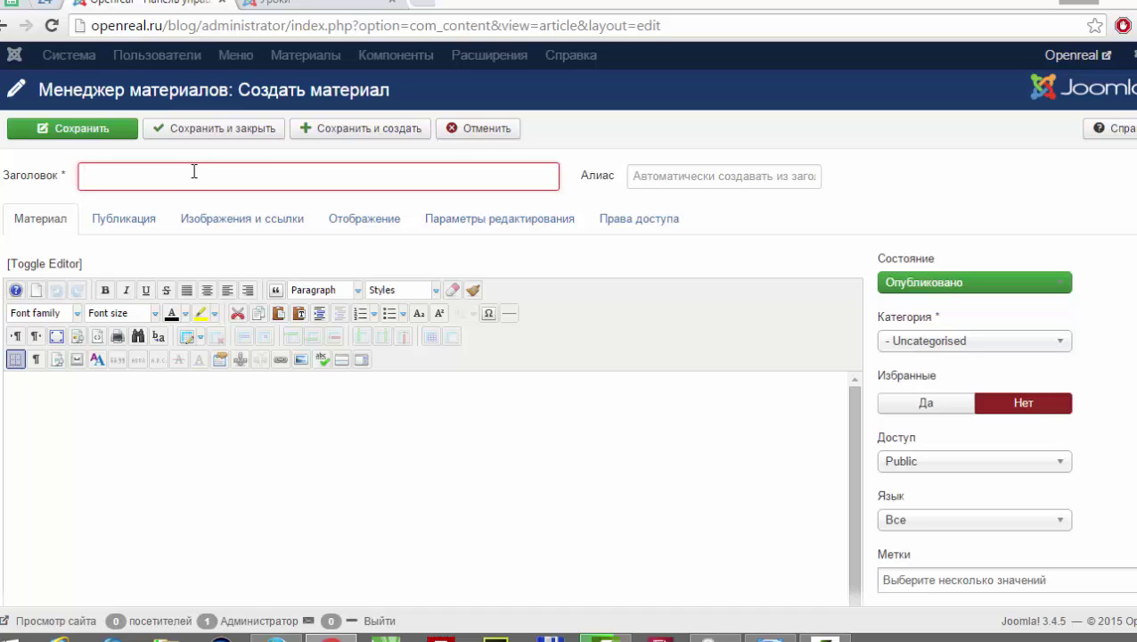
{"action": "type", "text": "Ehjr"}
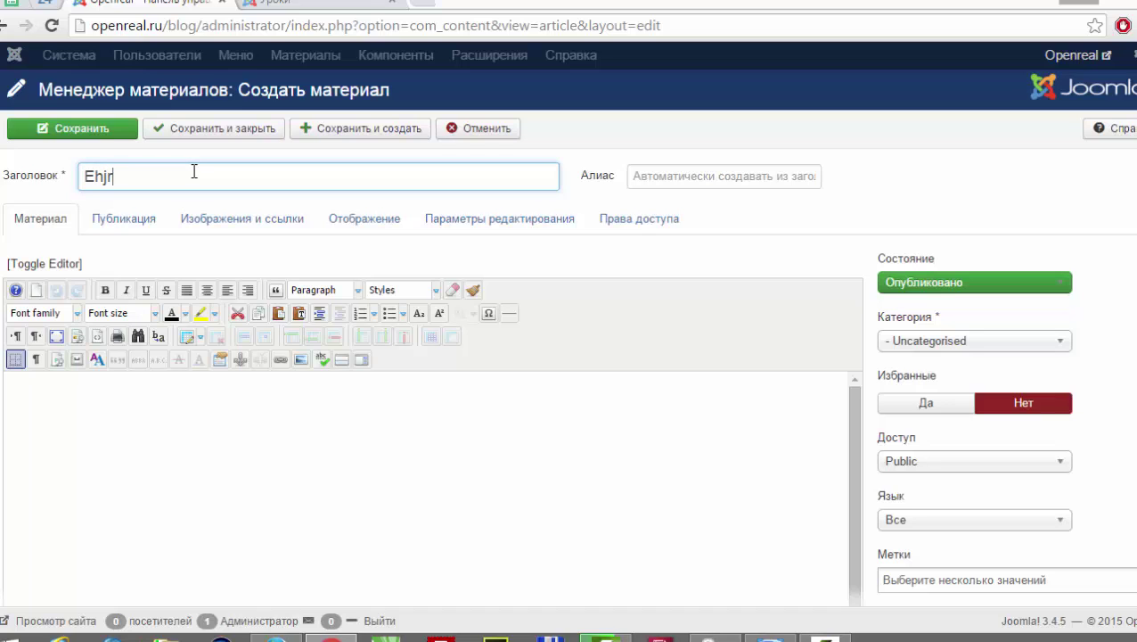
{"action": "key", "text": "BackSpace"}
{"action": "key", "text": "BackSpace"}
{"action": "key", "text": "BackSpace"}
{"action": "key", "text": "BackSpace"}
{"action": "type", "text": "У"}
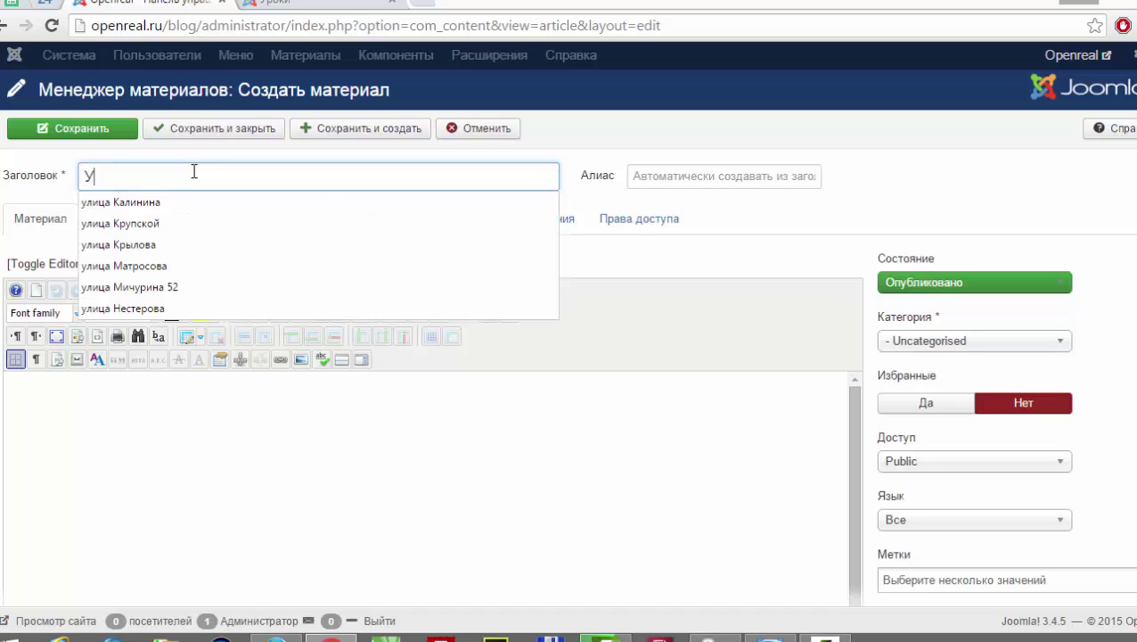
{"action": "type", "text": "рок 1"}
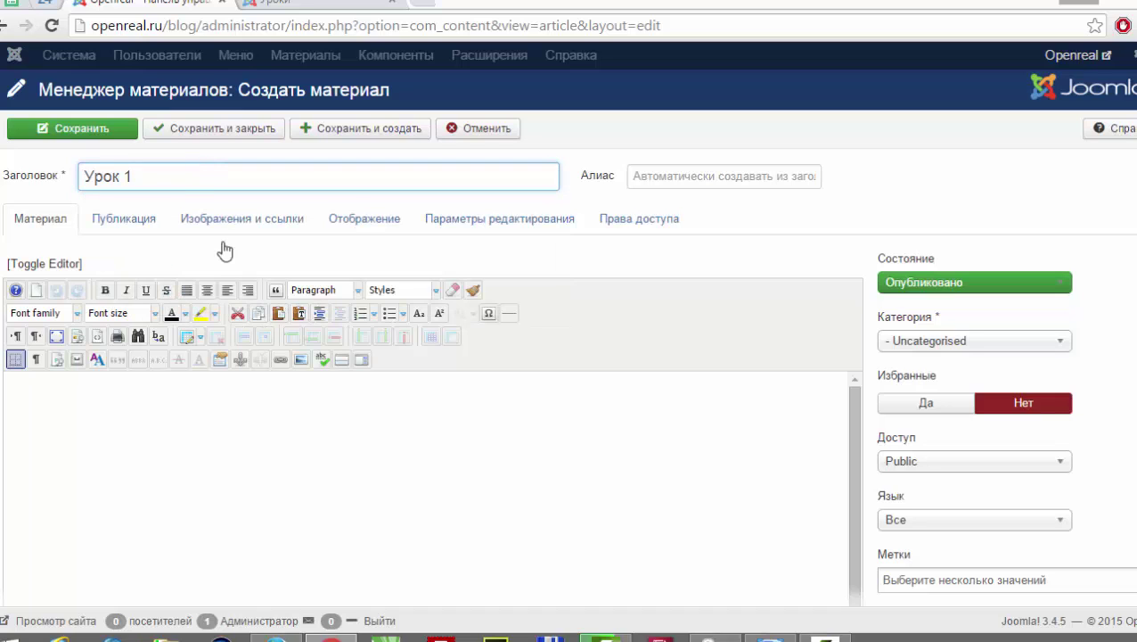
- Enter "Урок 1" as the body text of the article
{"action": "left_click", "coordinate": [138, 405]}
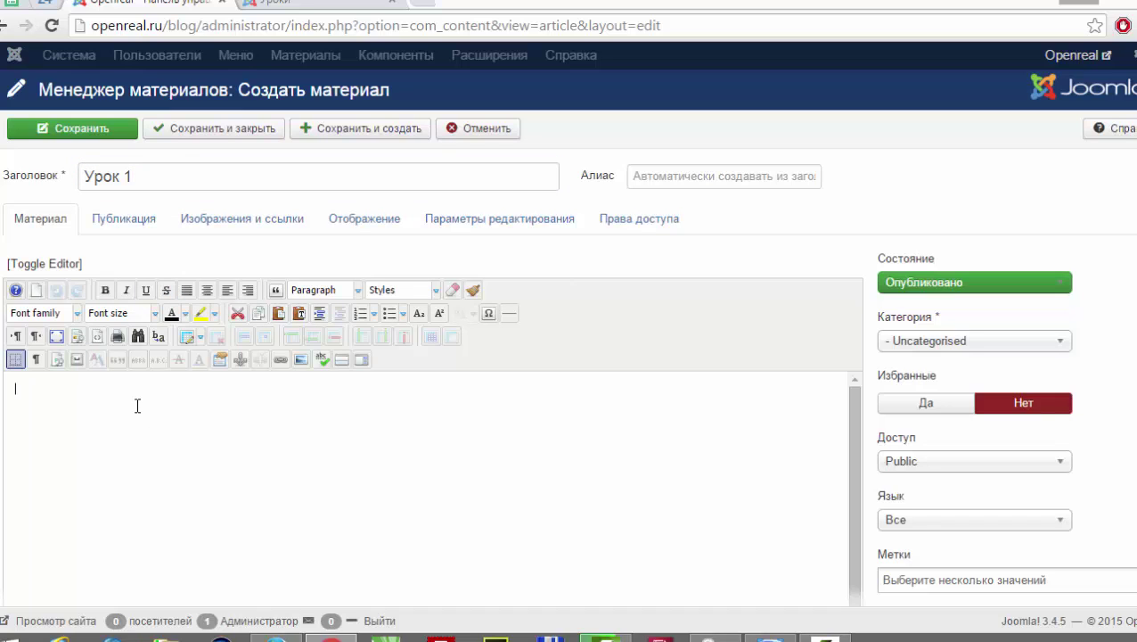
{"action": "type", "text": "Урок 1"}
{"action": "mouse_move", "coordinate": [588, 183]}
{"action": "scroll", "coordinate": [569, 356], "scroll_direction": "down", "scroll_amount": 1}
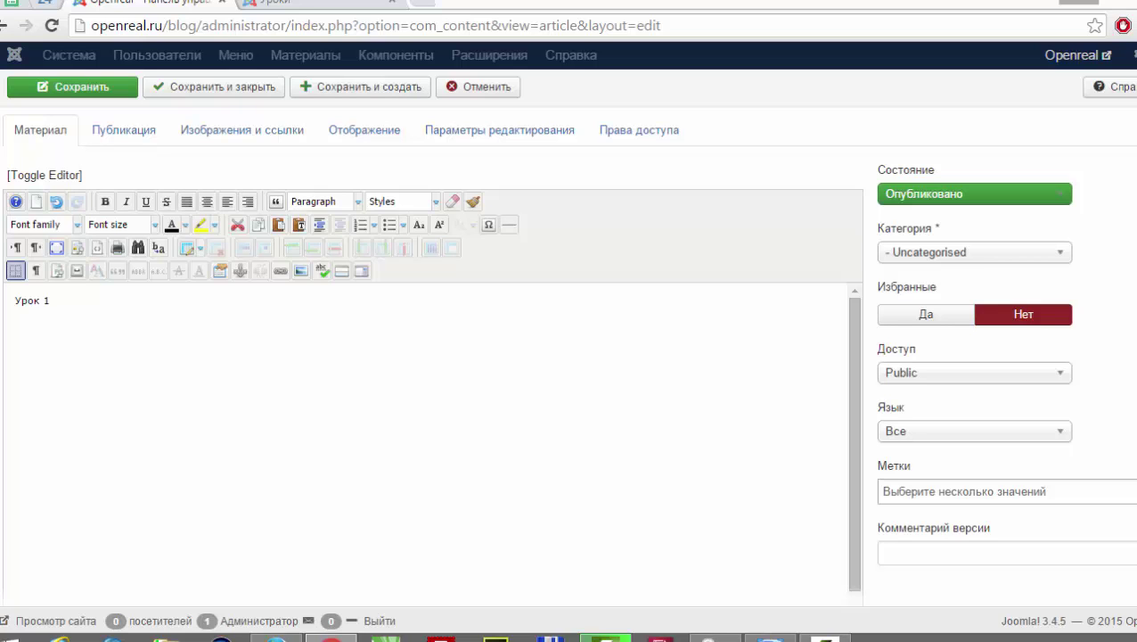
{"action": "scroll", "coordinate": [569, 357], "scroll_direction": "up", "scroll_amount": 1}
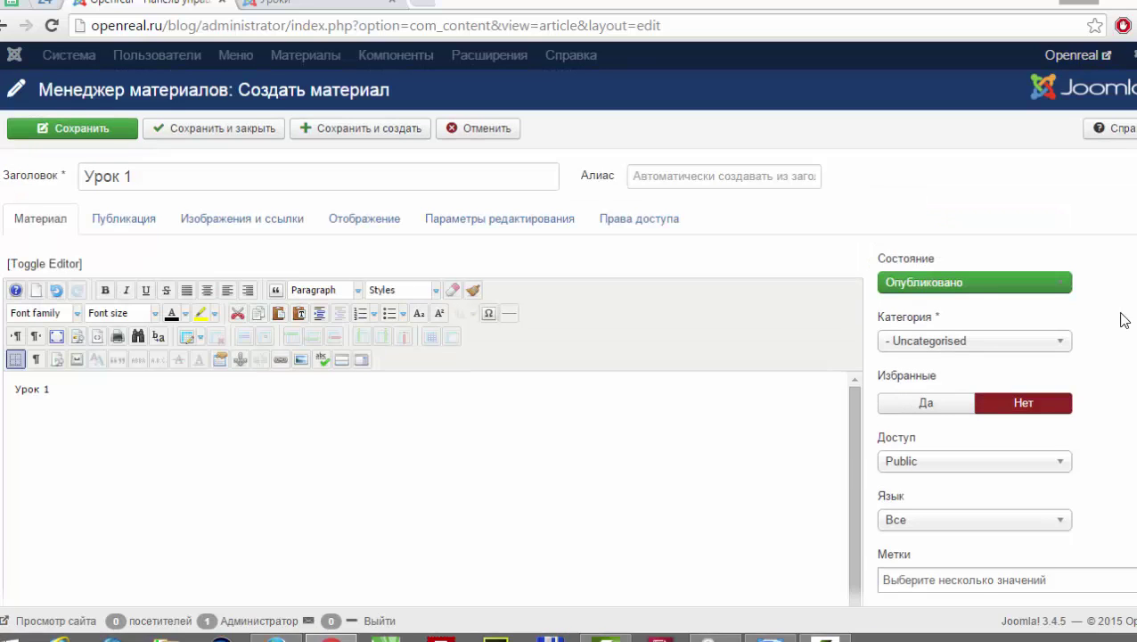
- Assign the article to the category "Уроки" and mark it as featured
{"action": "left_click", "coordinate": [1025, 342]}
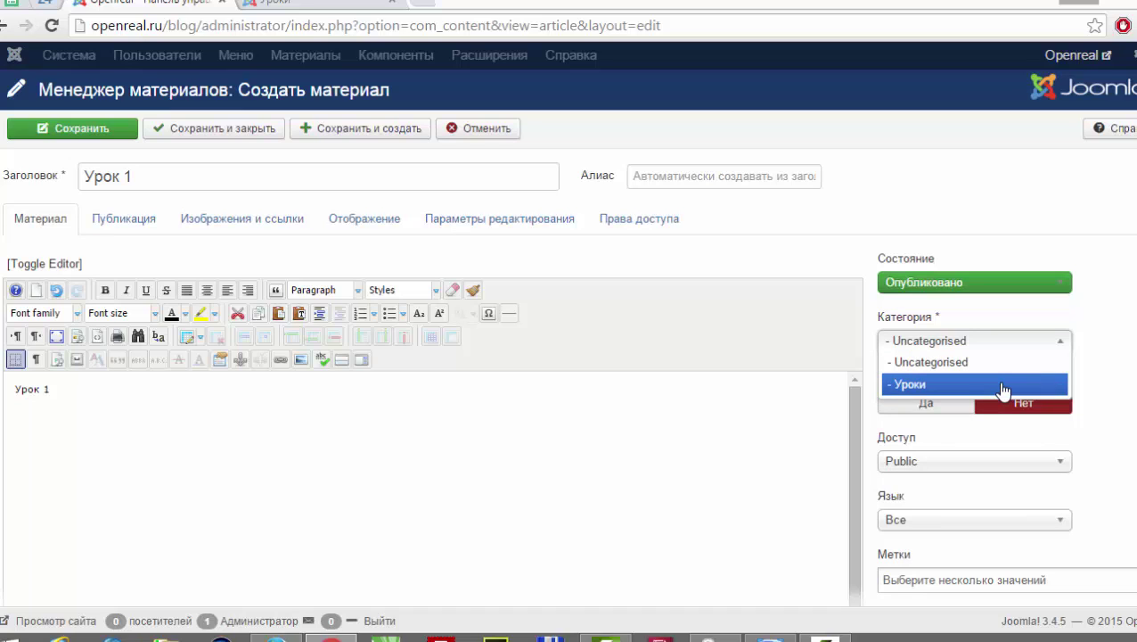
{"action": "left_click", "coordinate": [1003, 387]}
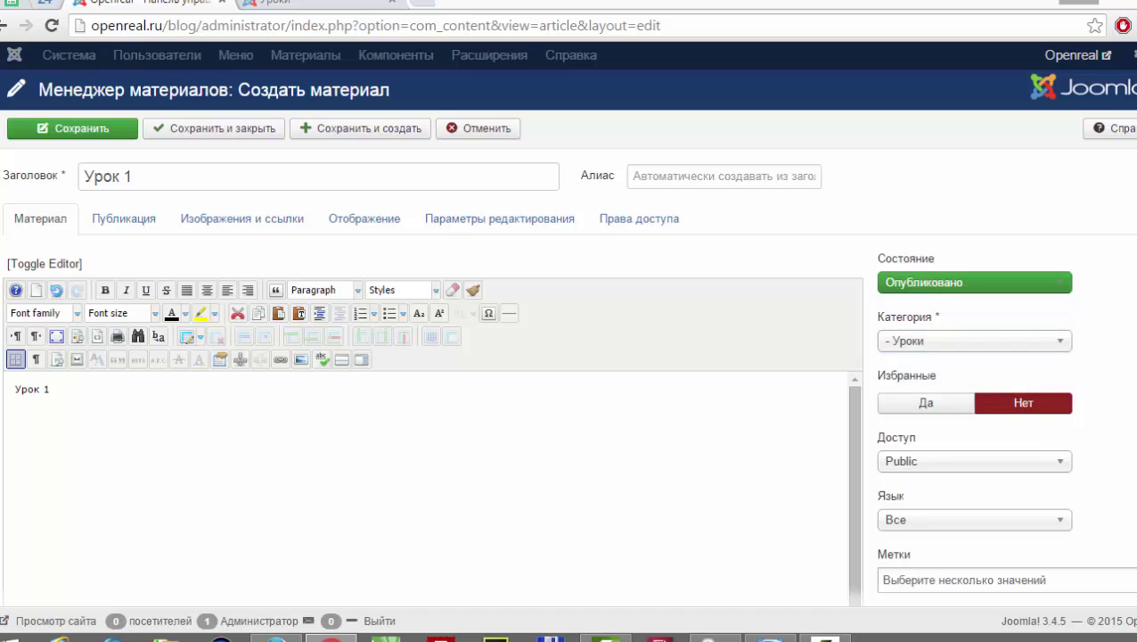
{"action": "scroll", "coordinate": [1076, 380], "scroll_direction": "down", "scroll_amount": 1}
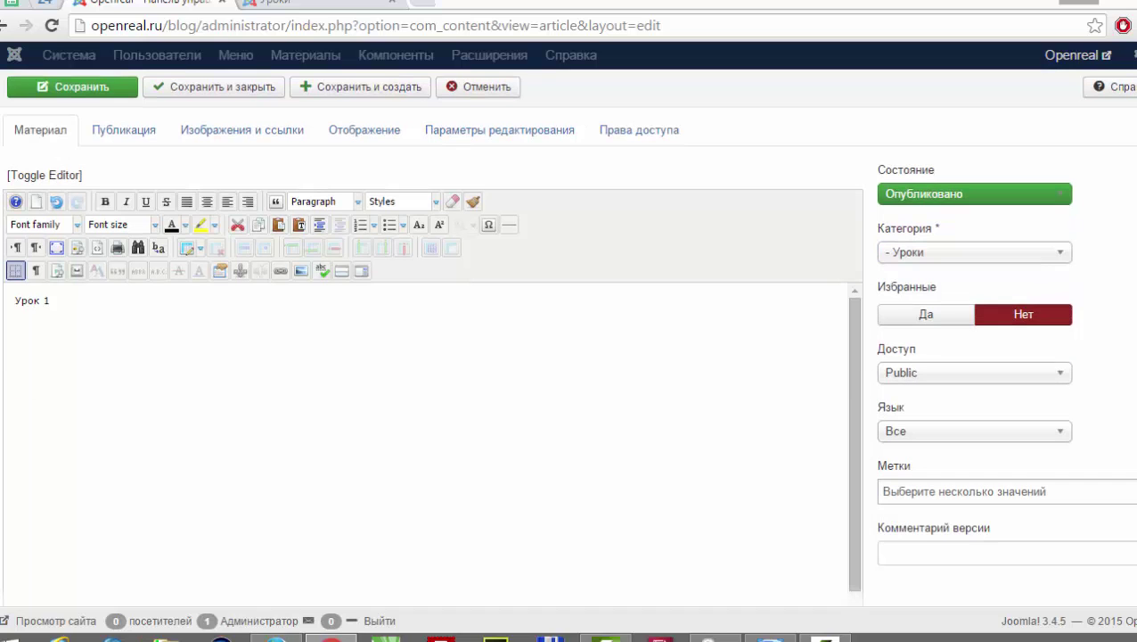
{"action": "left_click", "coordinate": [910, 325]}
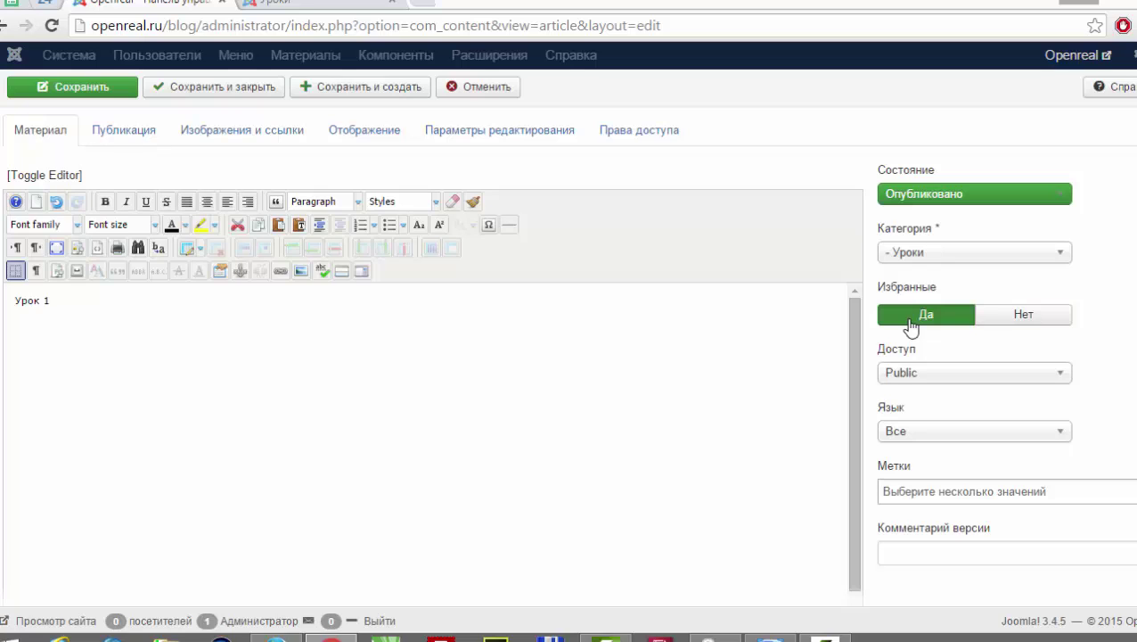
- Review the access levels available for the article without choosing a different one
{"action": "left_click", "coordinate": [934, 374]}
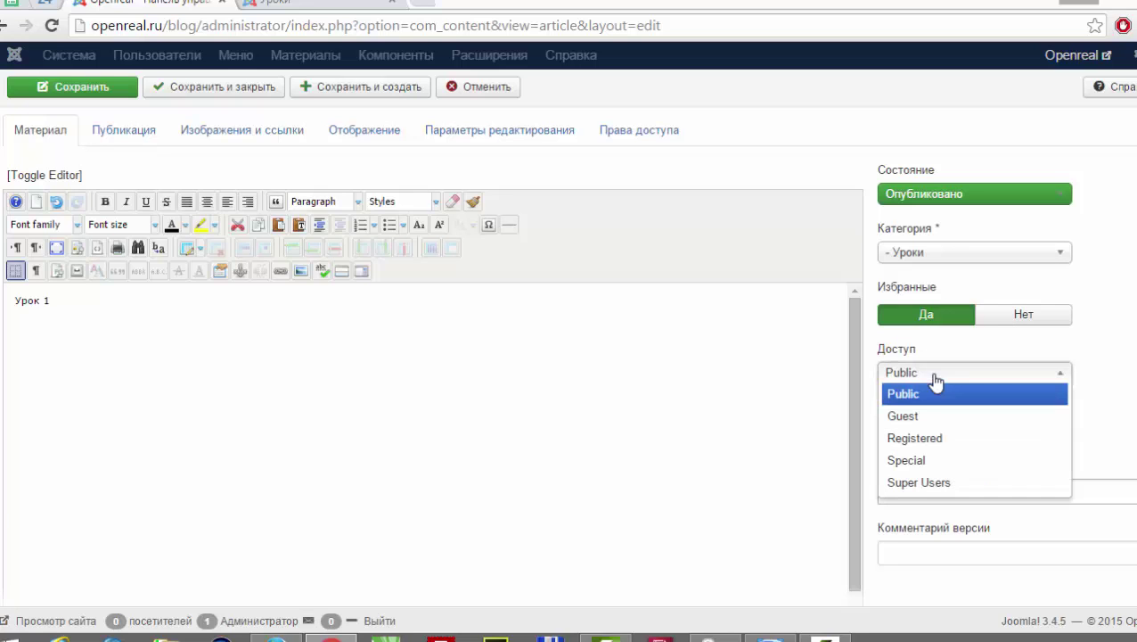
{"action": "left_click", "coordinate": [1123, 365]}
{"action": "scroll", "coordinate": [1122, 364], "scroll_direction": "down", "scroll_amount": 1}
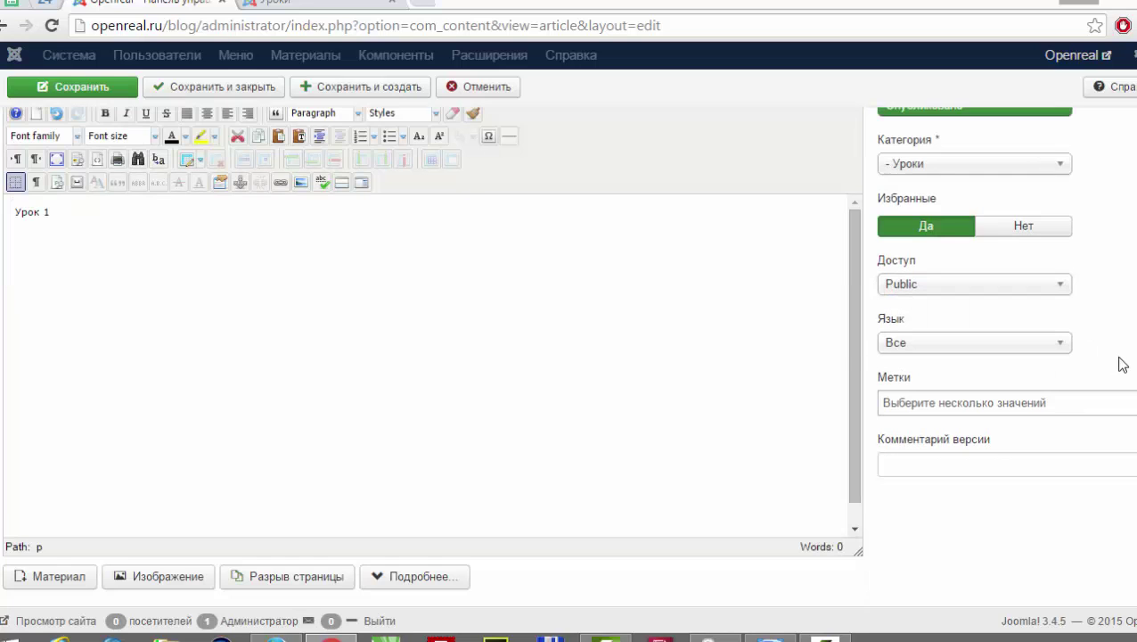
{"action": "scroll", "coordinate": [1123, 365], "scroll_direction": "up", "scroll_amount": 3}
{"action": "scroll", "coordinate": [1120, 363], "scroll_direction": "down", "scroll_amount": 2}
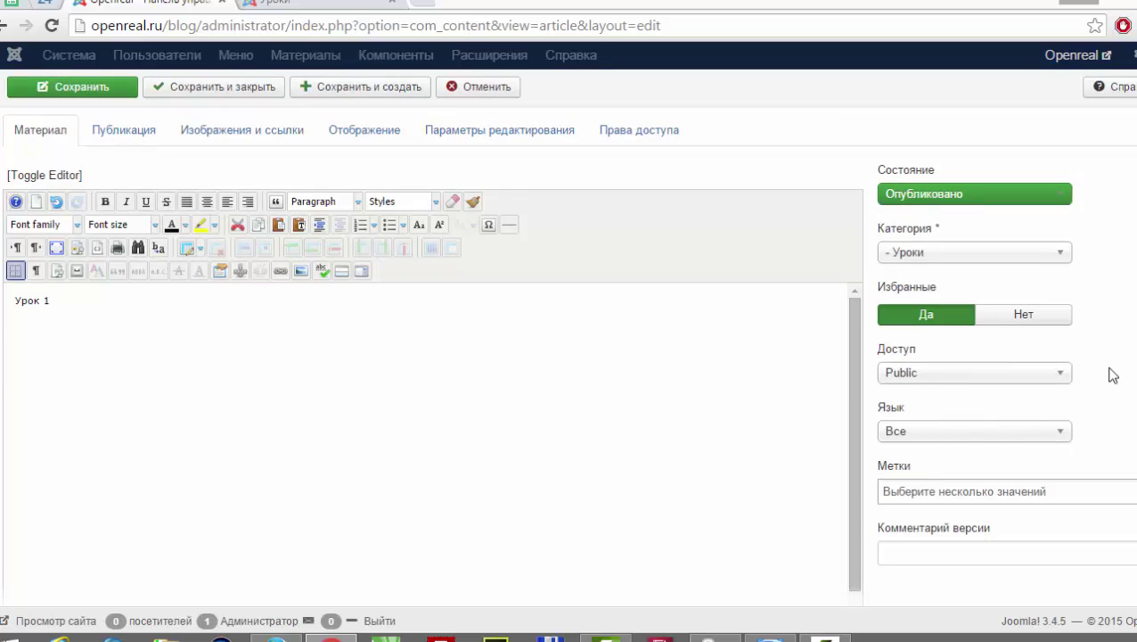
- Try to add the tag "Уроки" to the article
{"action": "left_click", "coordinate": [933, 483]}
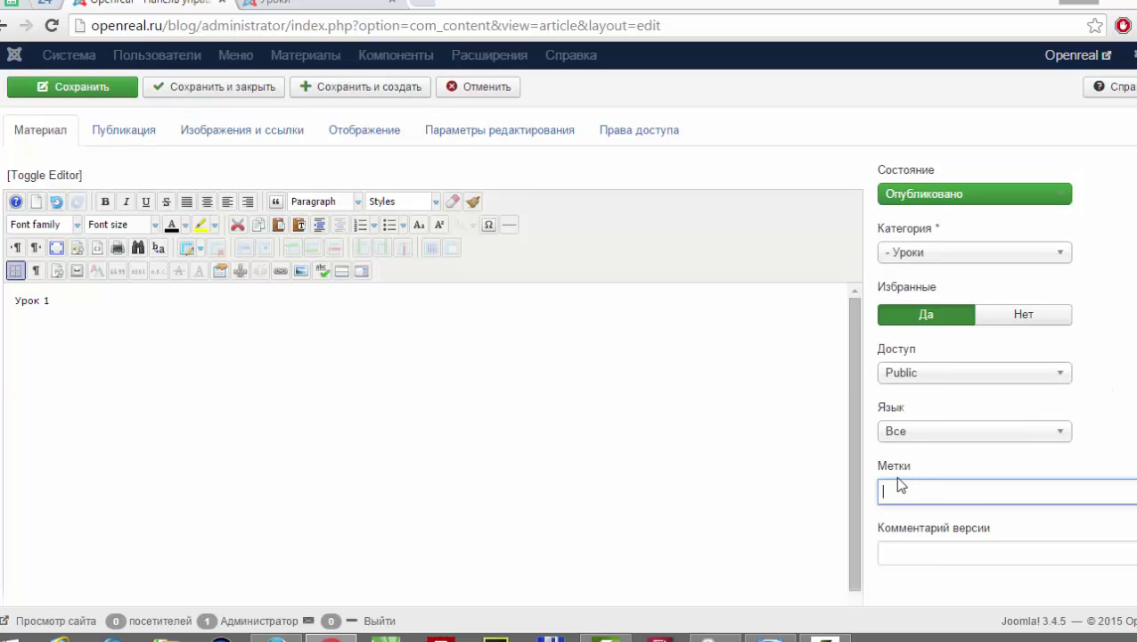
{"action": "type", "text": "Уроки"}
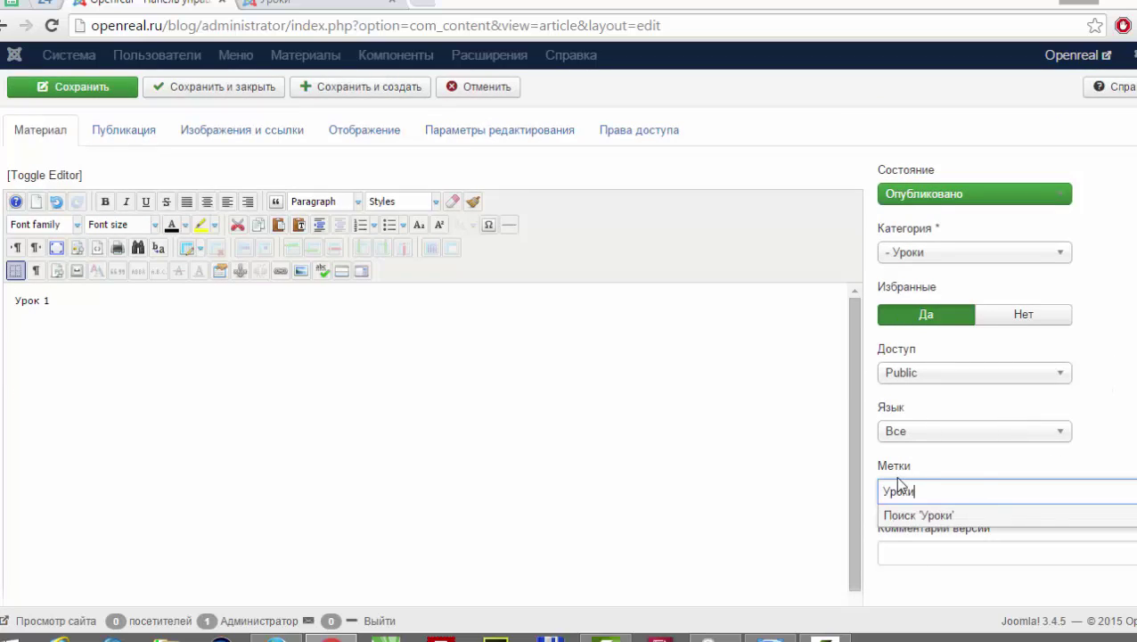
{"action": "left_click", "coordinate": [1095, 449]}
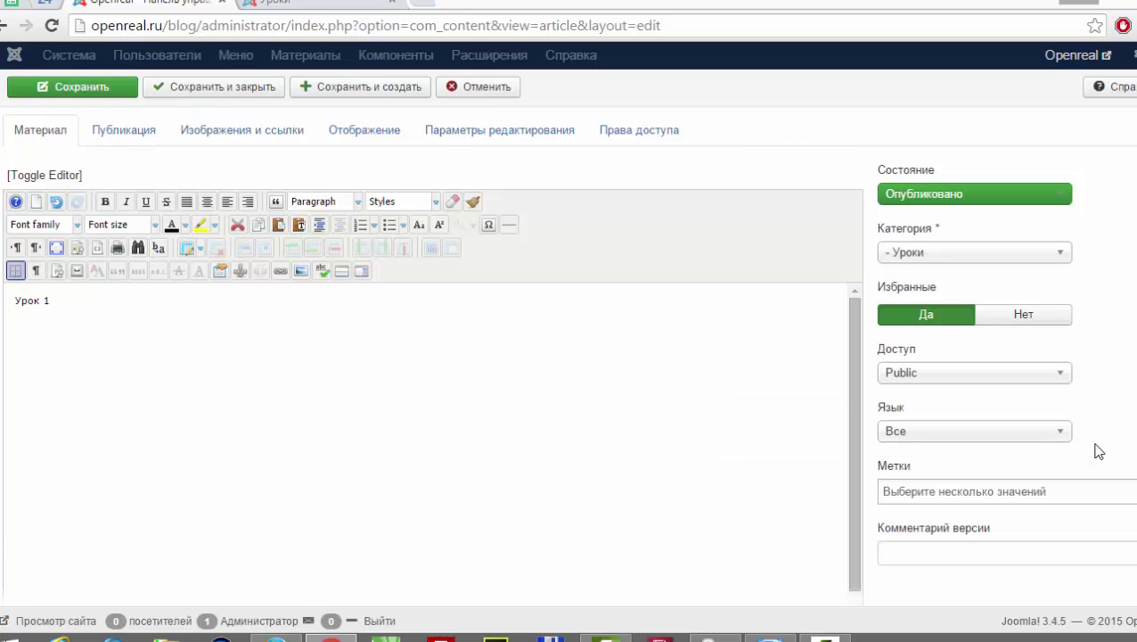
{"action": "left_click", "coordinate": [1009, 492]}
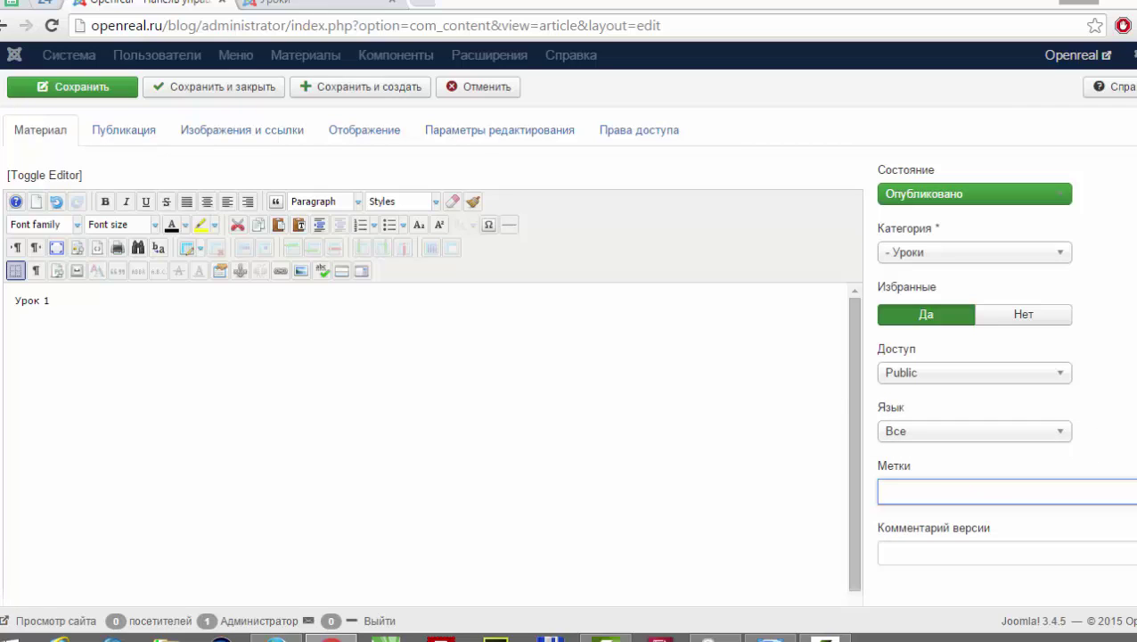
{"action": "scroll", "coordinate": [962, 497], "scroll_direction": "down", "scroll_amount": 1}
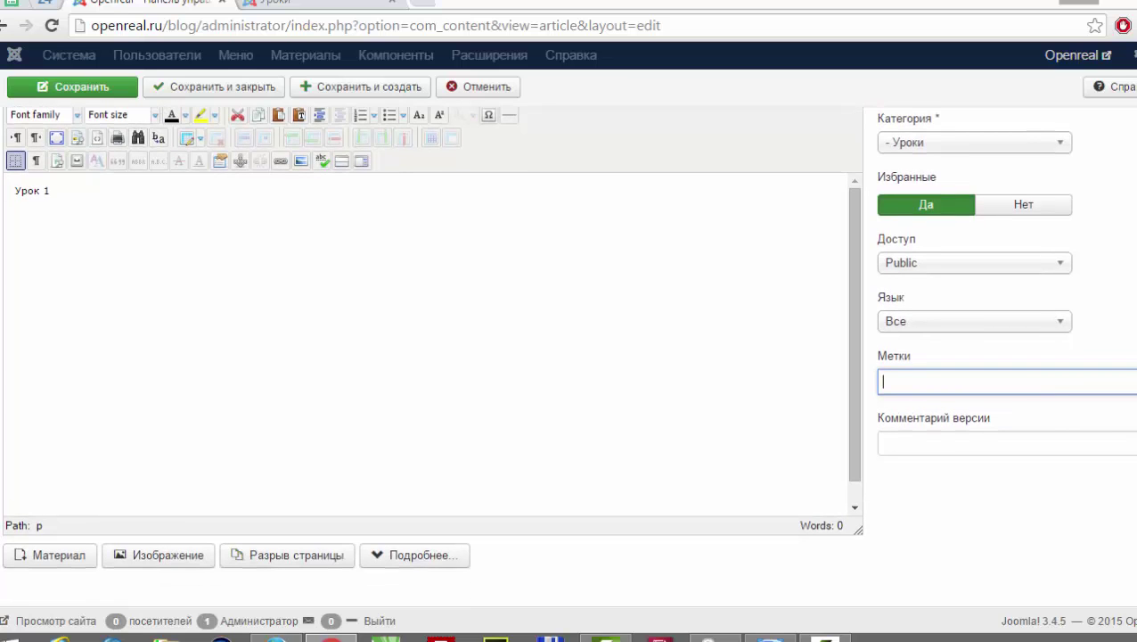
{"action": "scroll", "coordinate": [1030, 297], "scroll_direction": "up", "scroll_amount": 2}
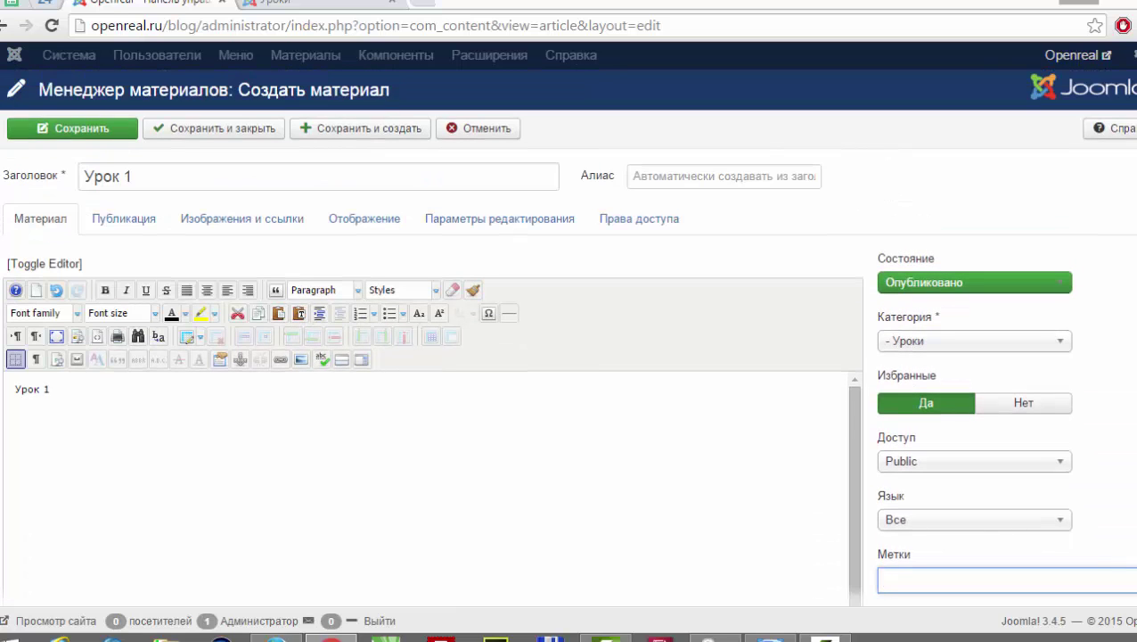
- In the publishing settings, enter the meta description "Уроки по програмированию" and the meta keywords "Уроки по программированию,"
{"action": "left_click", "coordinate": [138, 223]}
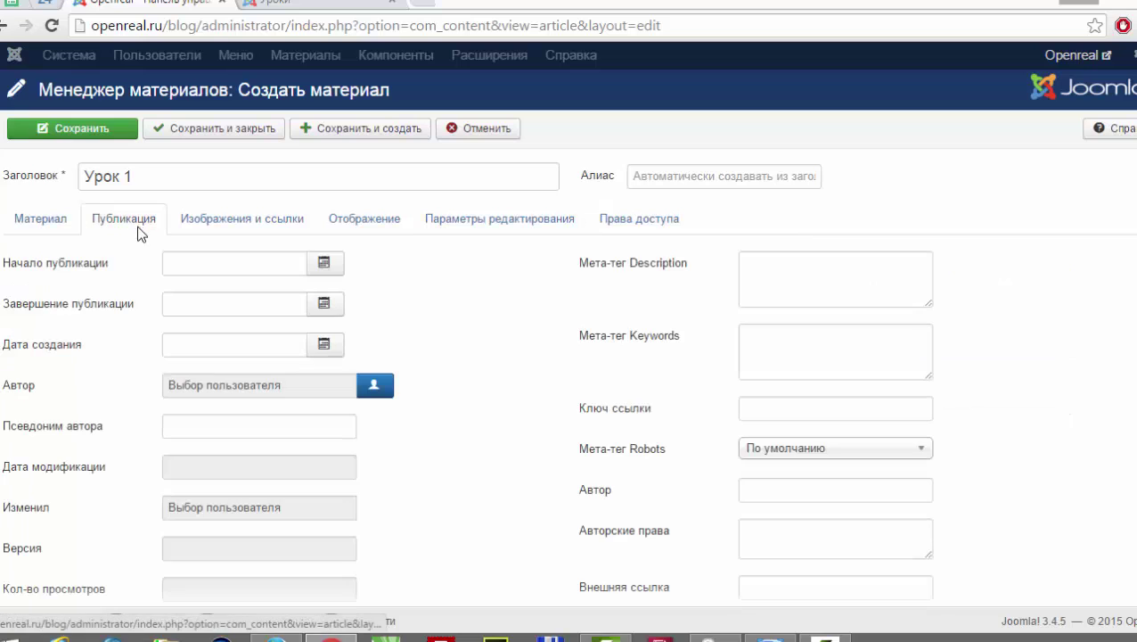
{"action": "scroll", "coordinate": [449, 277], "scroll_direction": "down", "scroll_amount": 1}
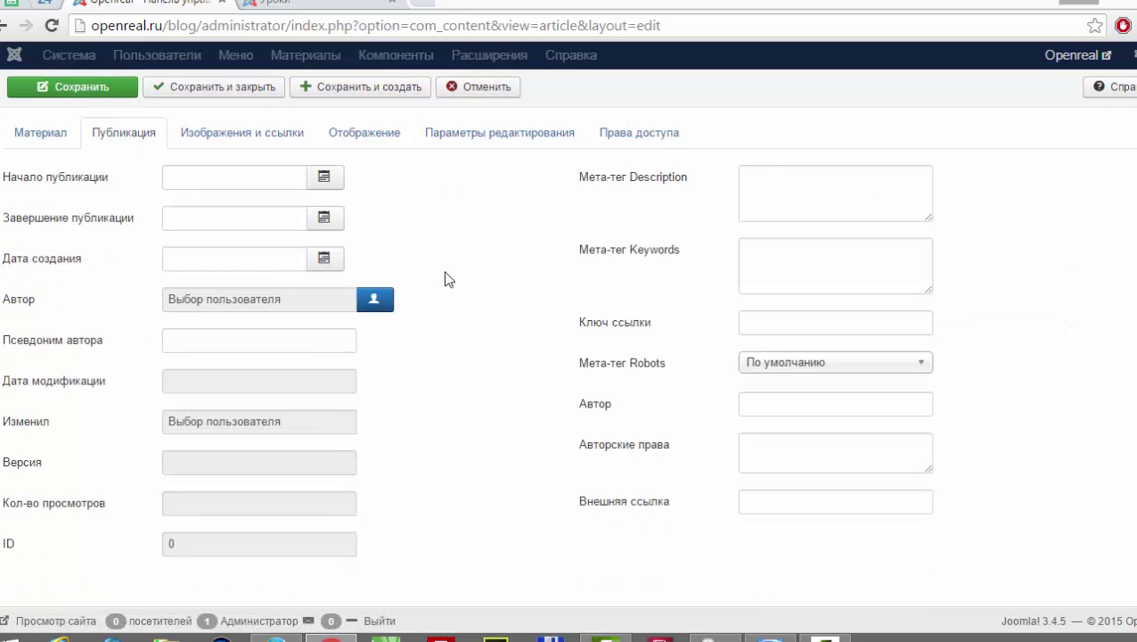
{"action": "left_click", "coordinate": [804, 200]}
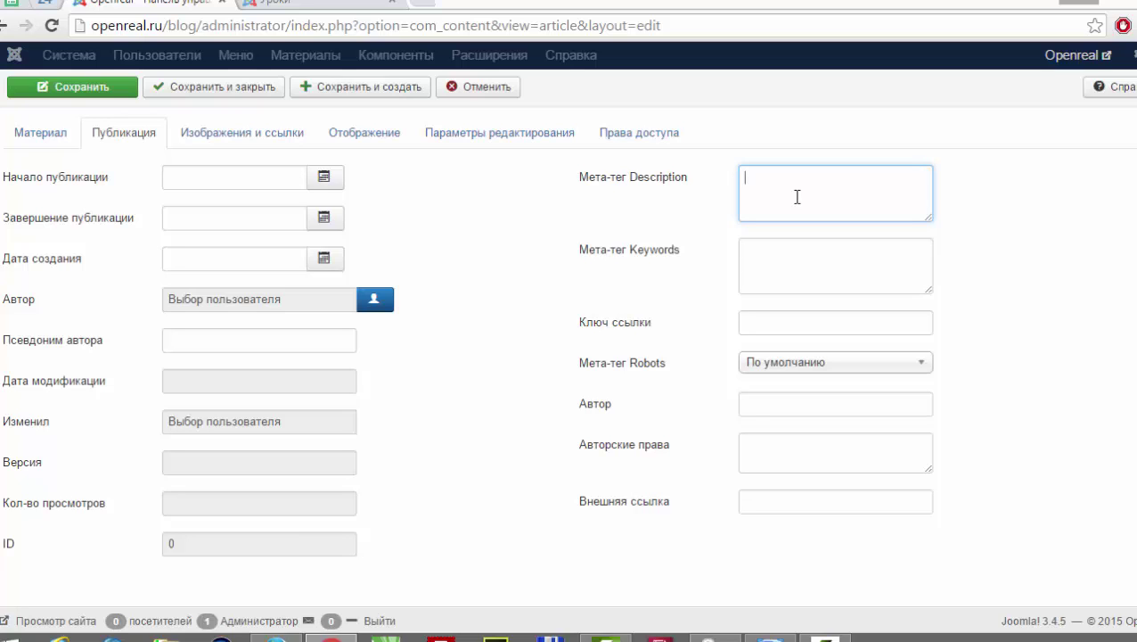
{"action": "type", "text": "Уроки по програмированию"}
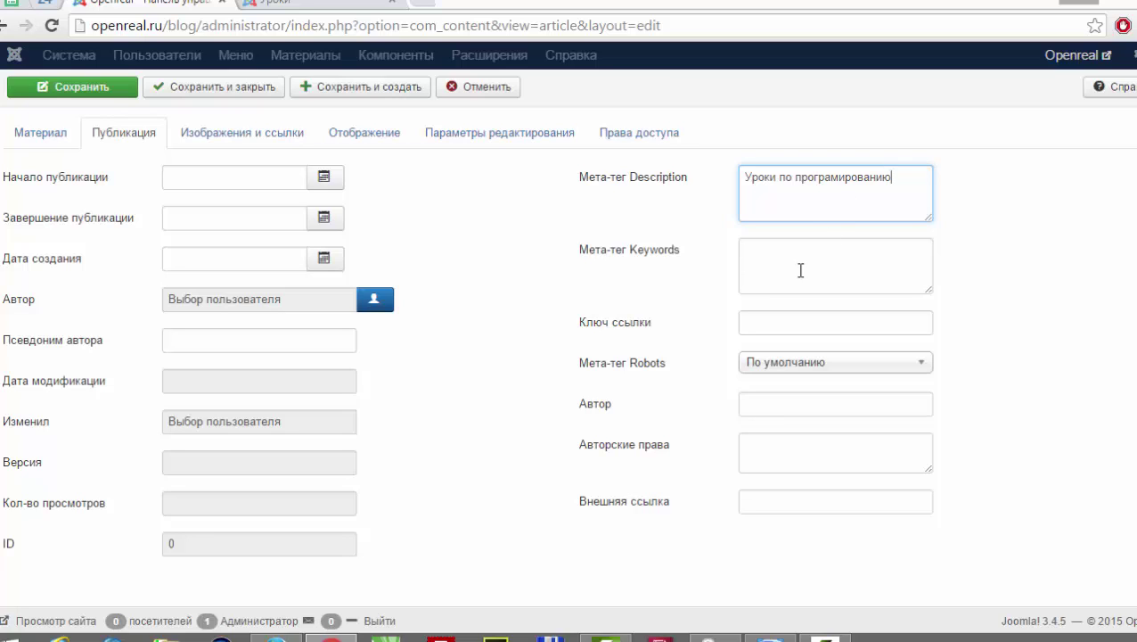
{"action": "left_click", "coordinate": [769, 261]}
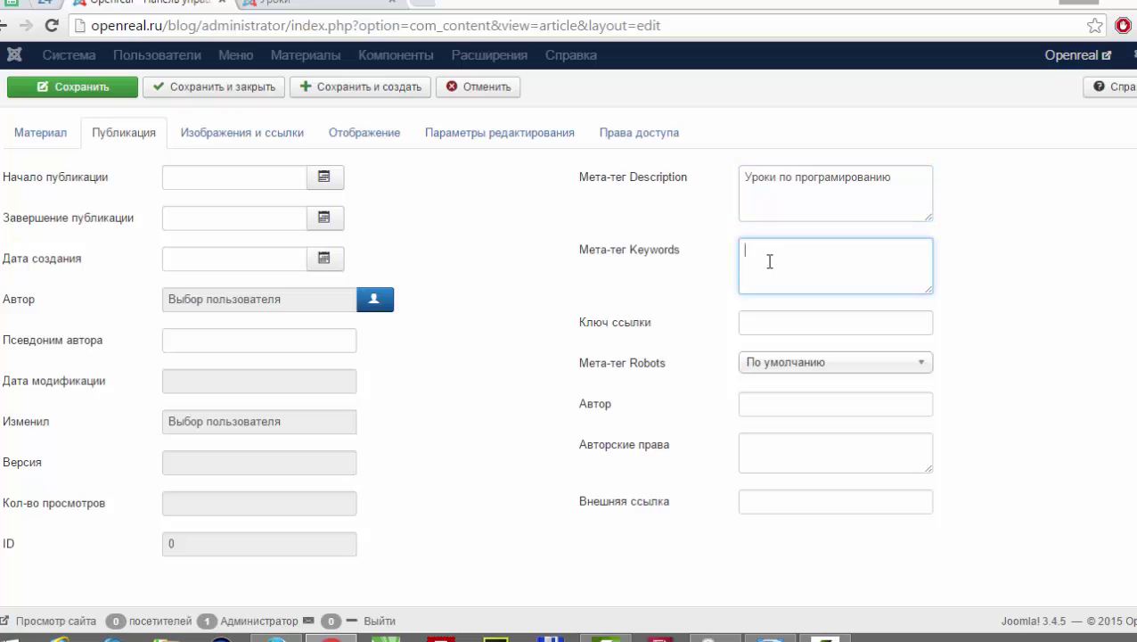
{"action": "type", "text": "Уроки по программированию,"}
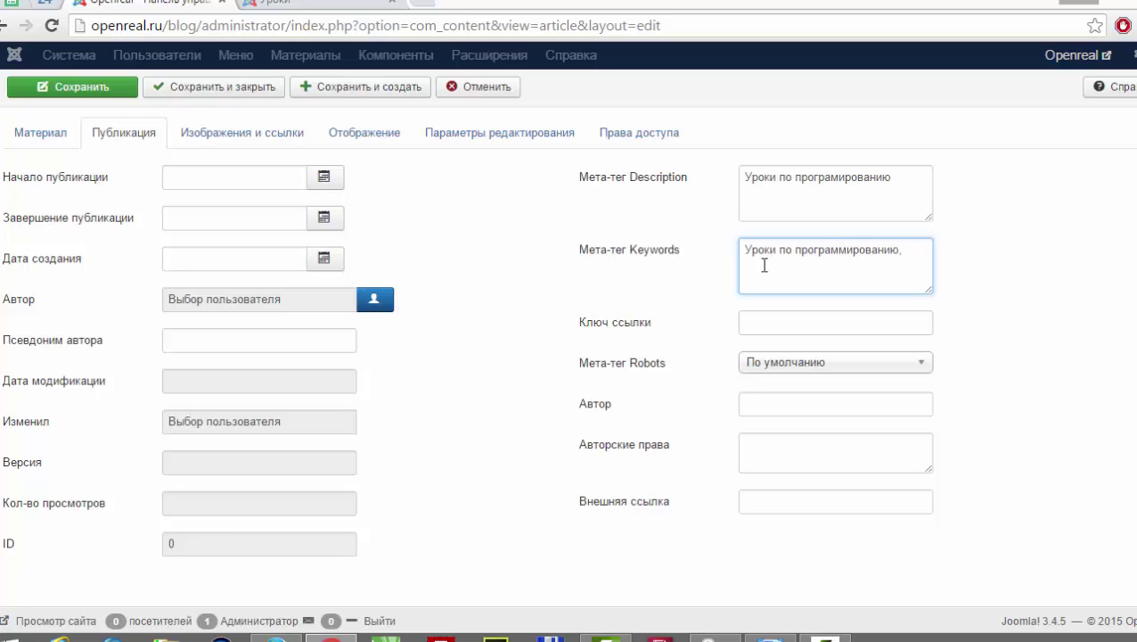
{"action": "left_click", "coordinate": [967, 250]}
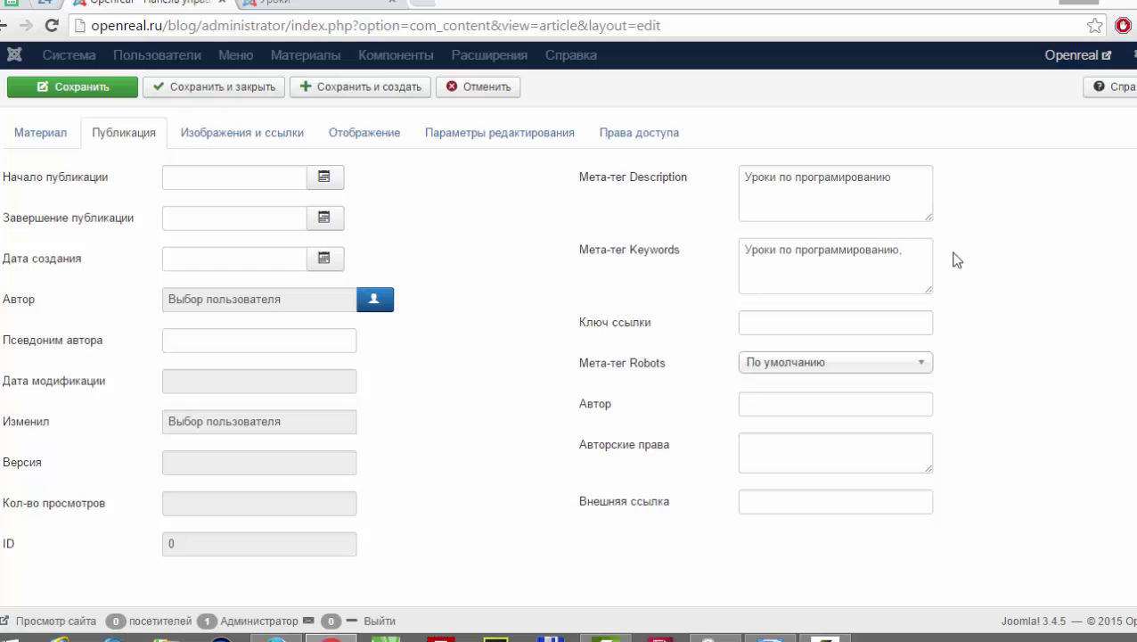
{"action": "scroll", "coordinate": [437, 236], "scroll_direction": "up", "scroll_amount": 1}
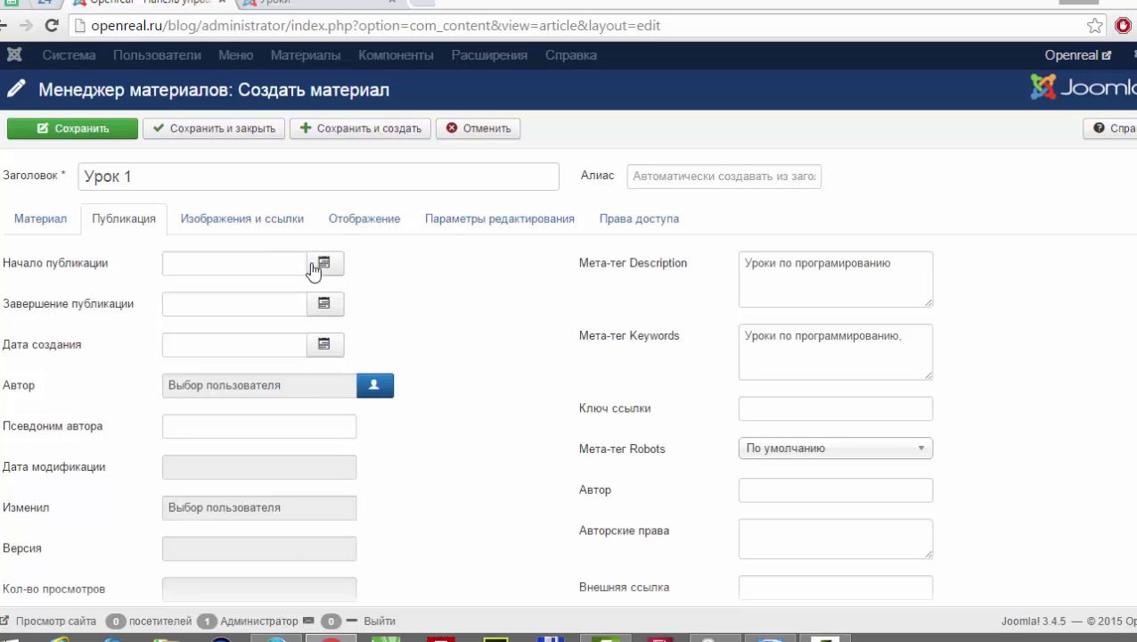
- Review the article's image and link settings, display options, editing parameters and access permissions
{"action": "left_click", "coordinate": [241, 223]}
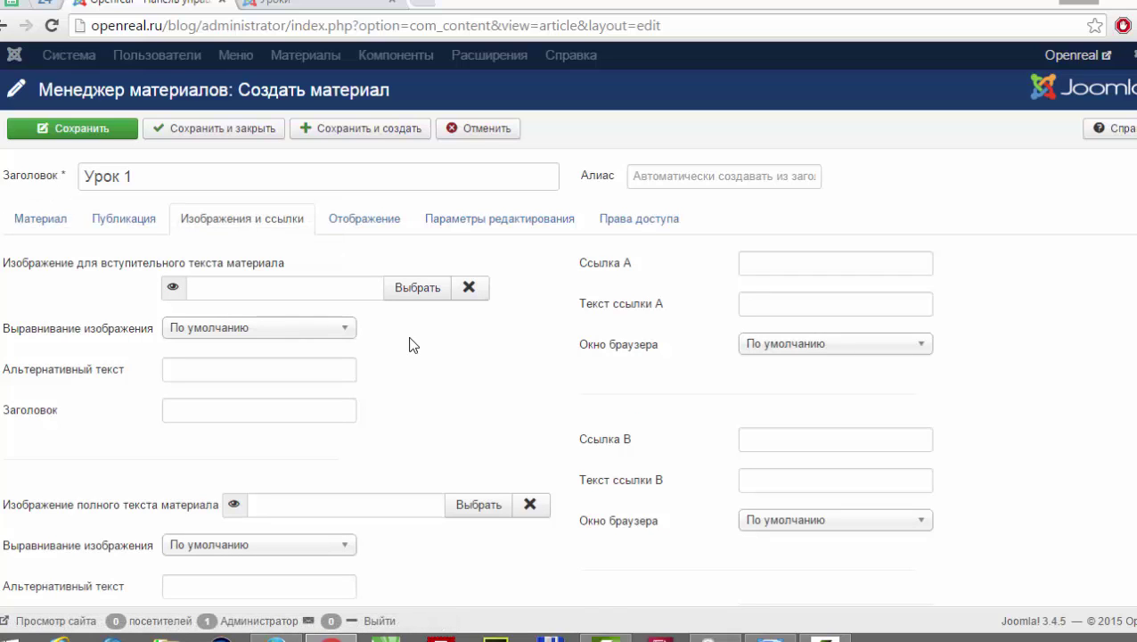
{"action": "scroll", "coordinate": [413, 345], "scroll_direction": "down", "scroll_amount": 1}
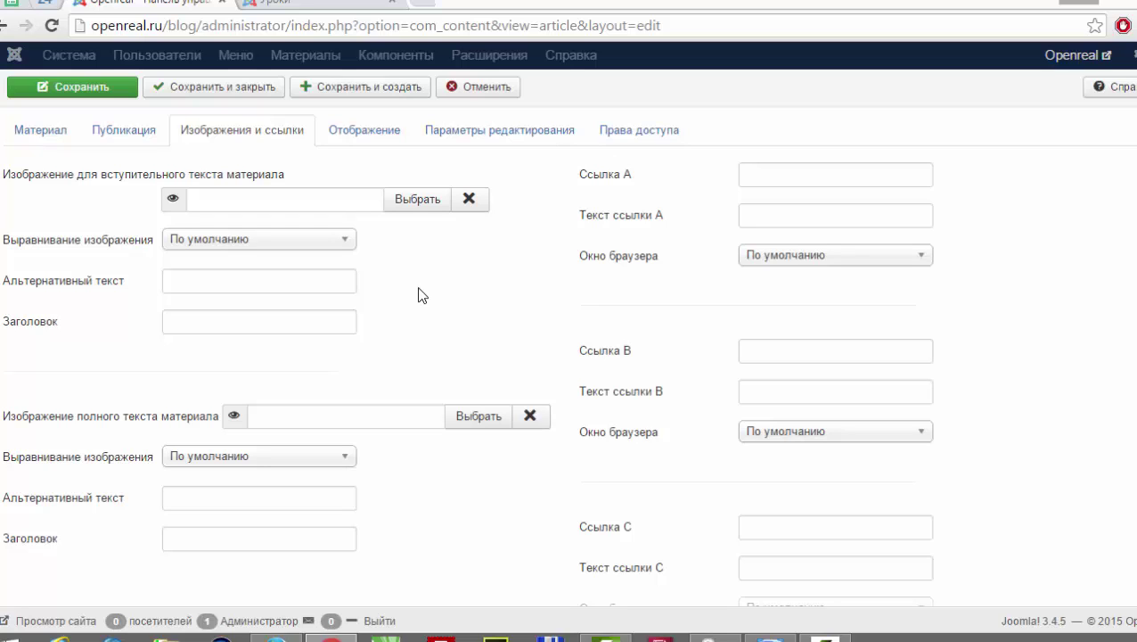
{"action": "scroll", "coordinate": [412, 298], "scroll_direction": "down", "scroll_amount": 1}
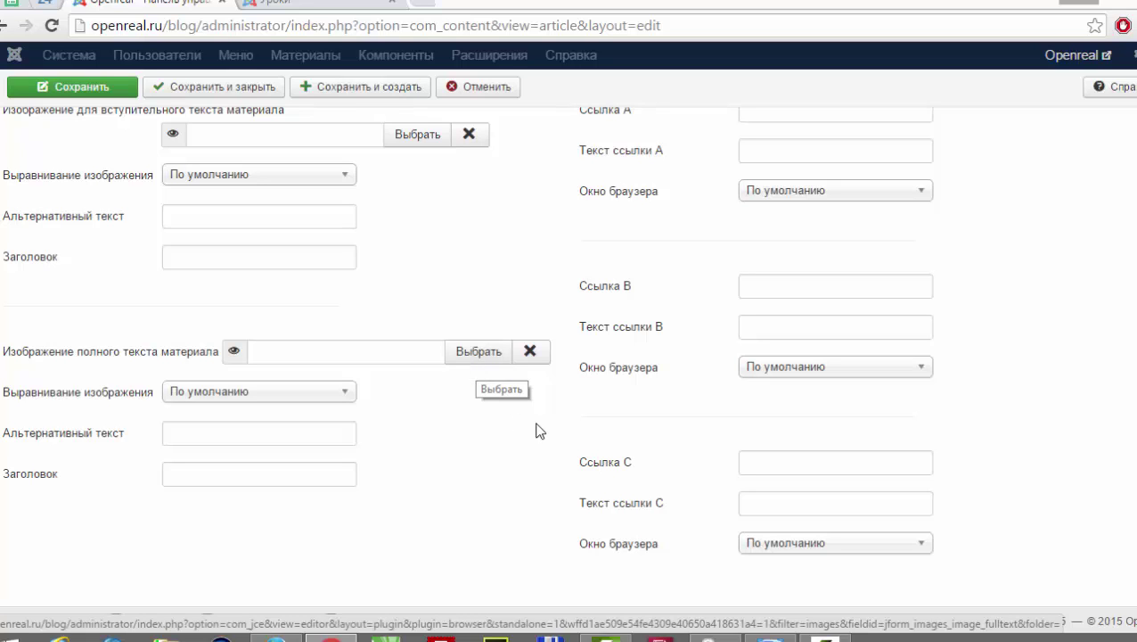
{"action": "scroll", "coordinate": [536, 431], "scroll_direction": "up", "scroll_amount": 2}
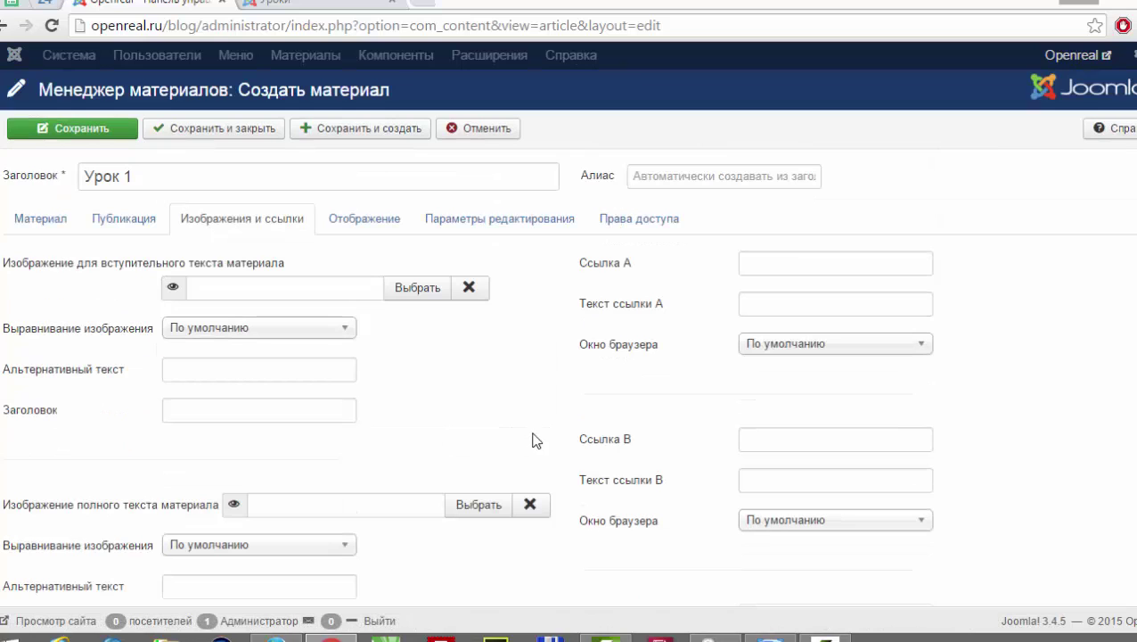
{"action": "left_click", "coordinate": [349, 221]}
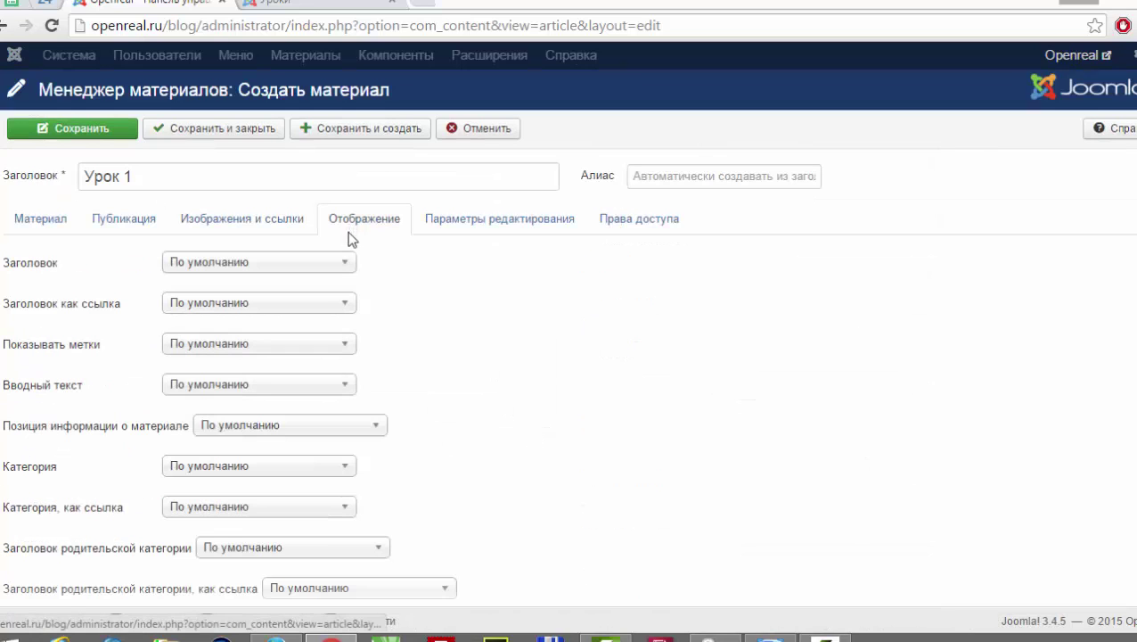
{"action": "scroll", "coordinate": [446, 330], "scroll_direction": "down", "scroll_amount": 1}
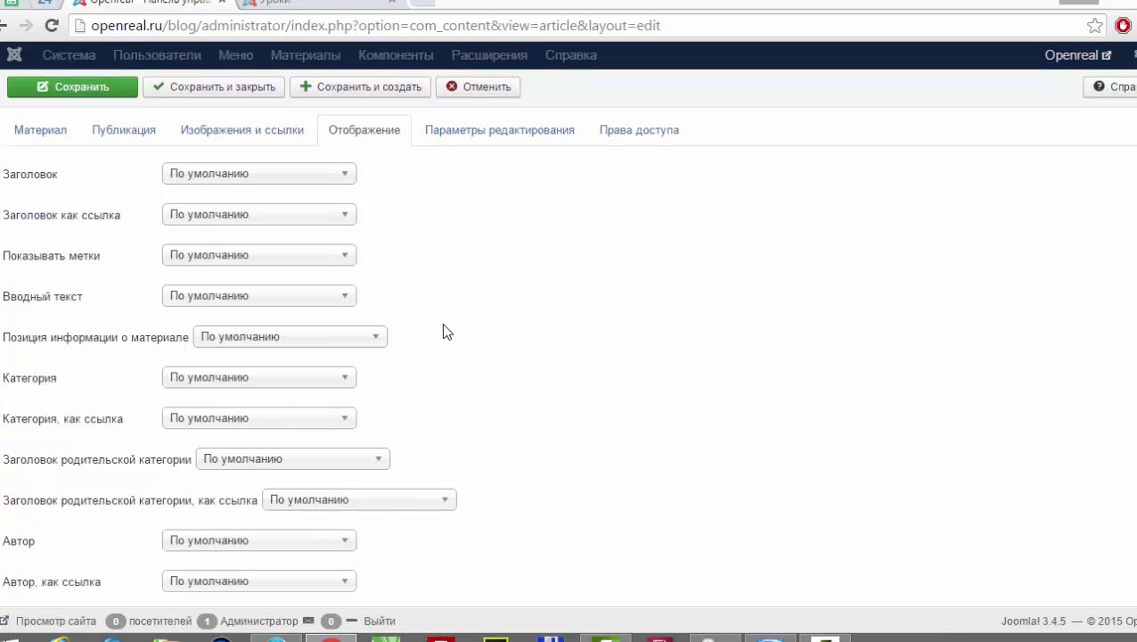
{"action": "scroll", "coordinate": [447, 332], "scroll_direction": "up", "scroll_amount": 1}
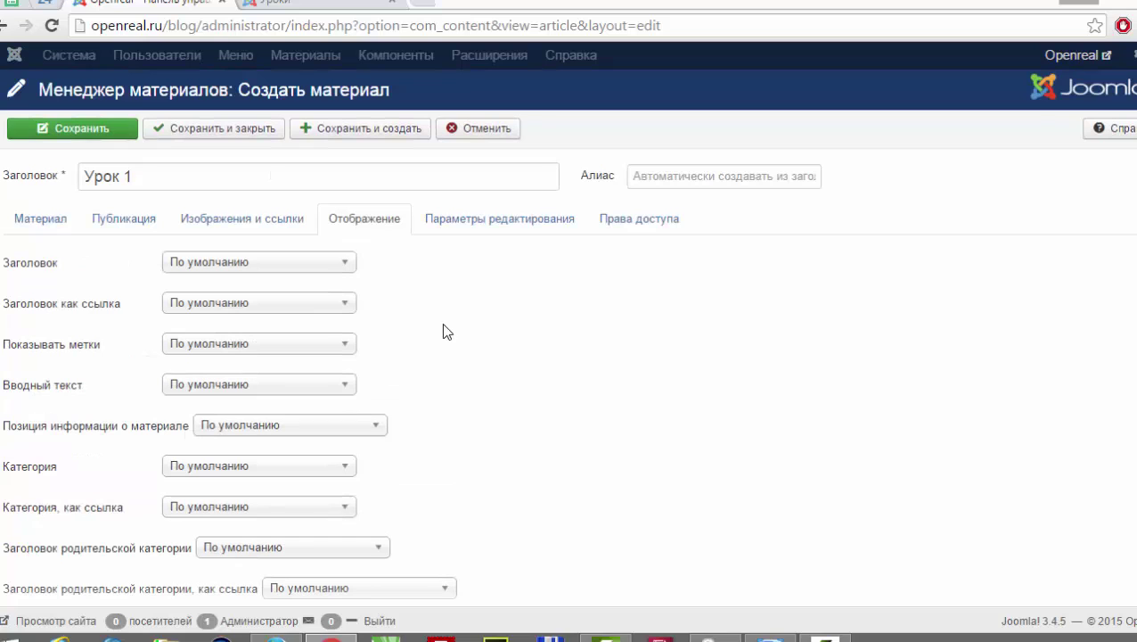
{"action": "left_click", "coordinate": [504, 231]}
{"action": "left_click", "coordinate": [605, 230]}
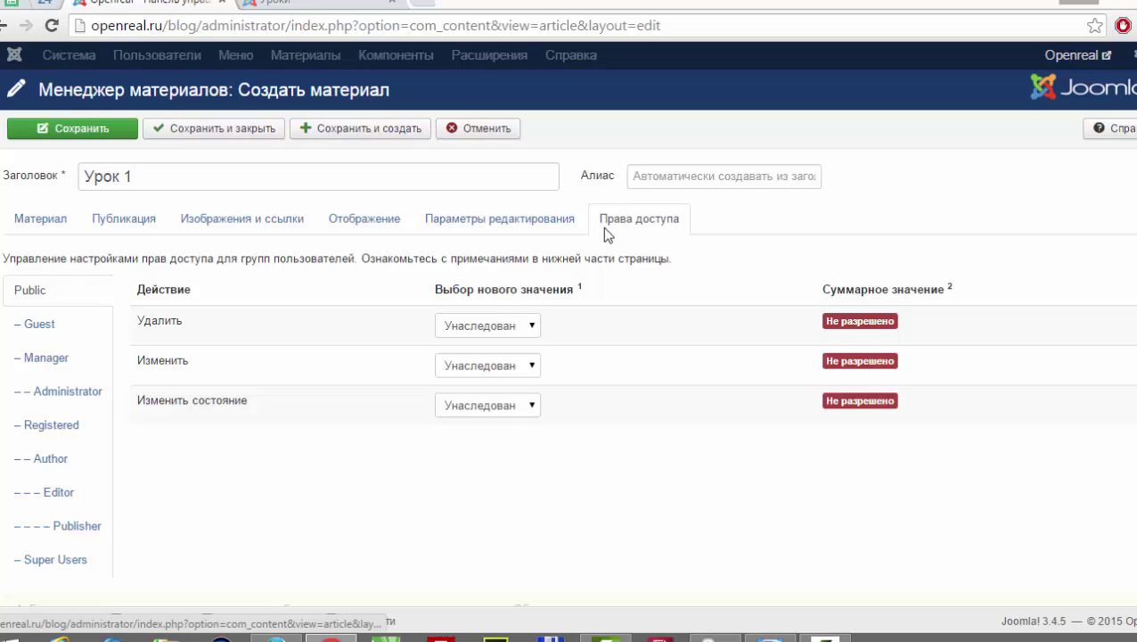
- Save the article "Урок 1" and refresh the "Уроки" page of the site to check it
{"action": "left_click", "coordinate": [28, 230]}
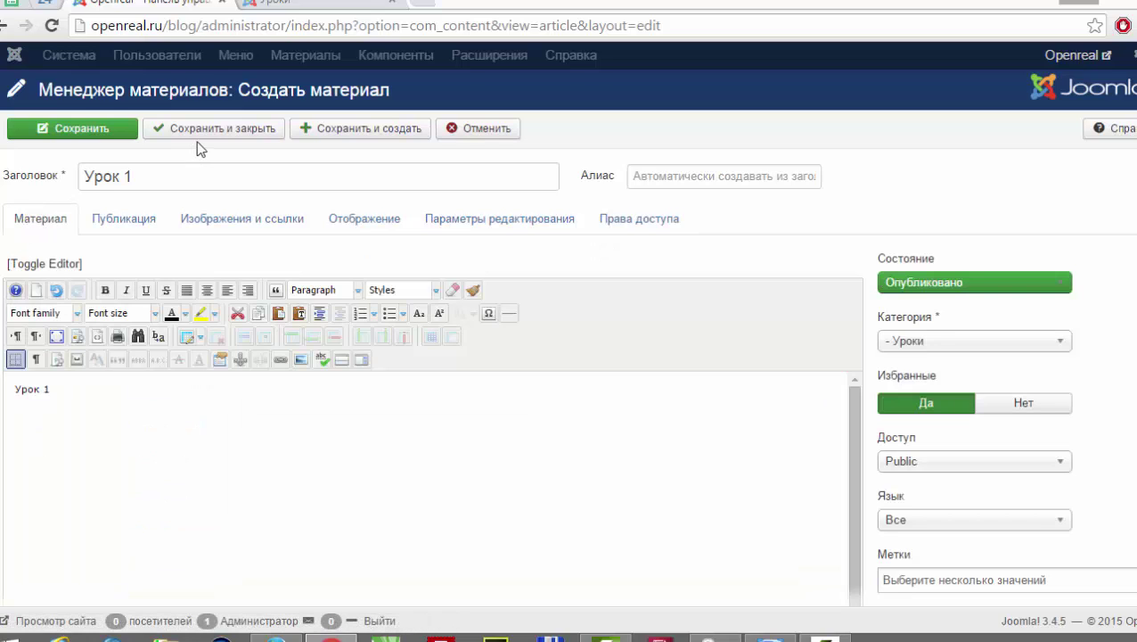
{"action": "left_click", "coordinate": [115, 132]}
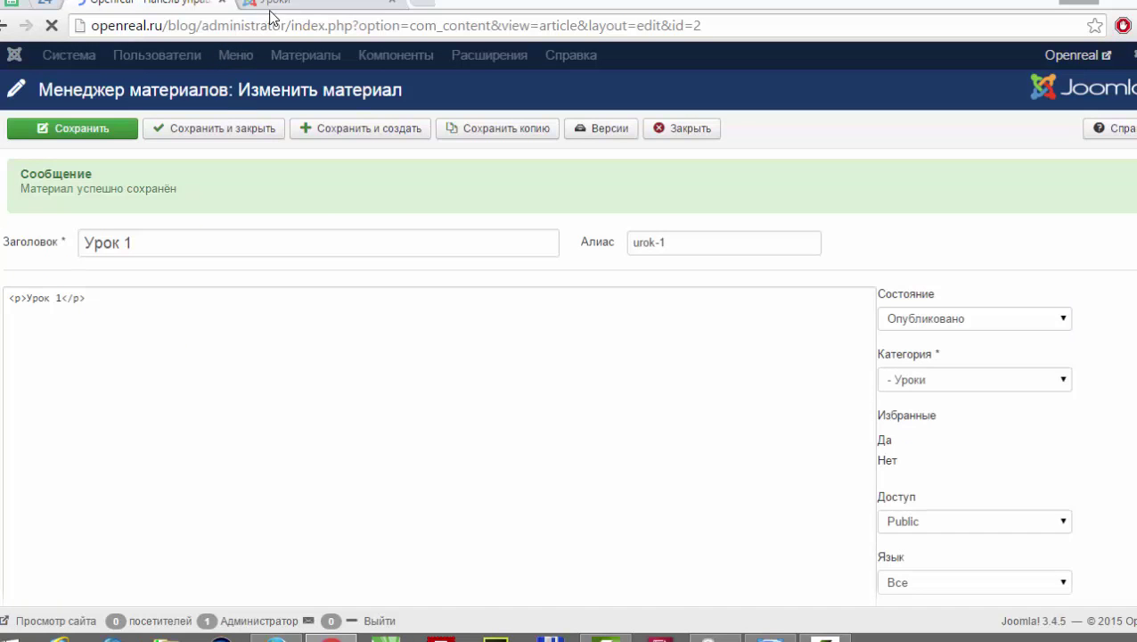
{"action": "left_click", "coordinate": [273, 5]}
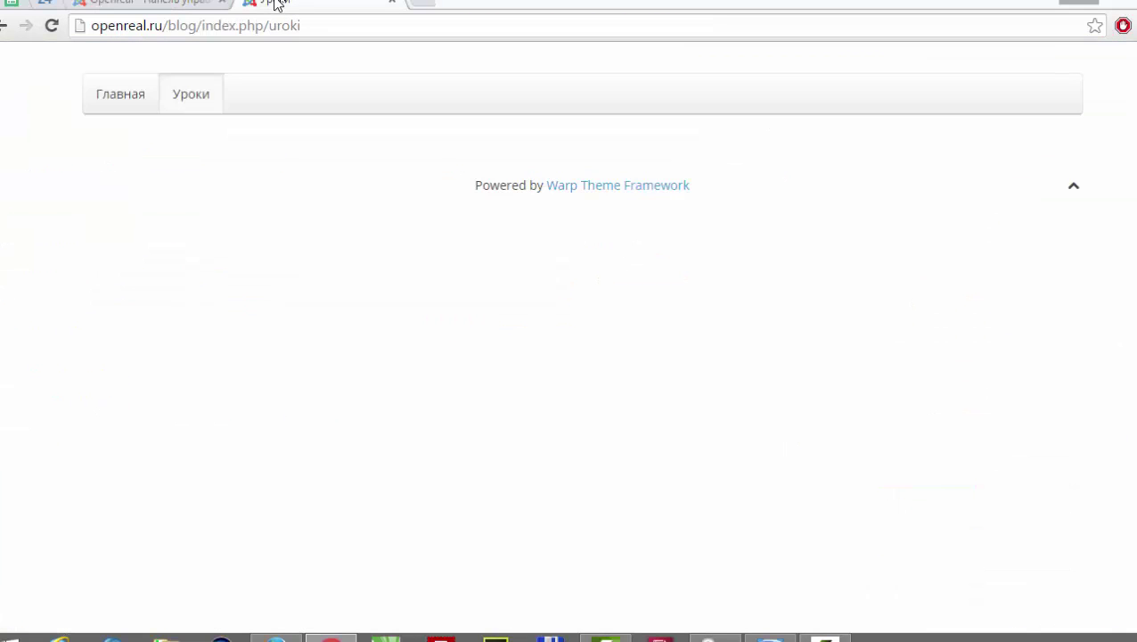
{"action": "left_click", "coordinate": [52, 25]}
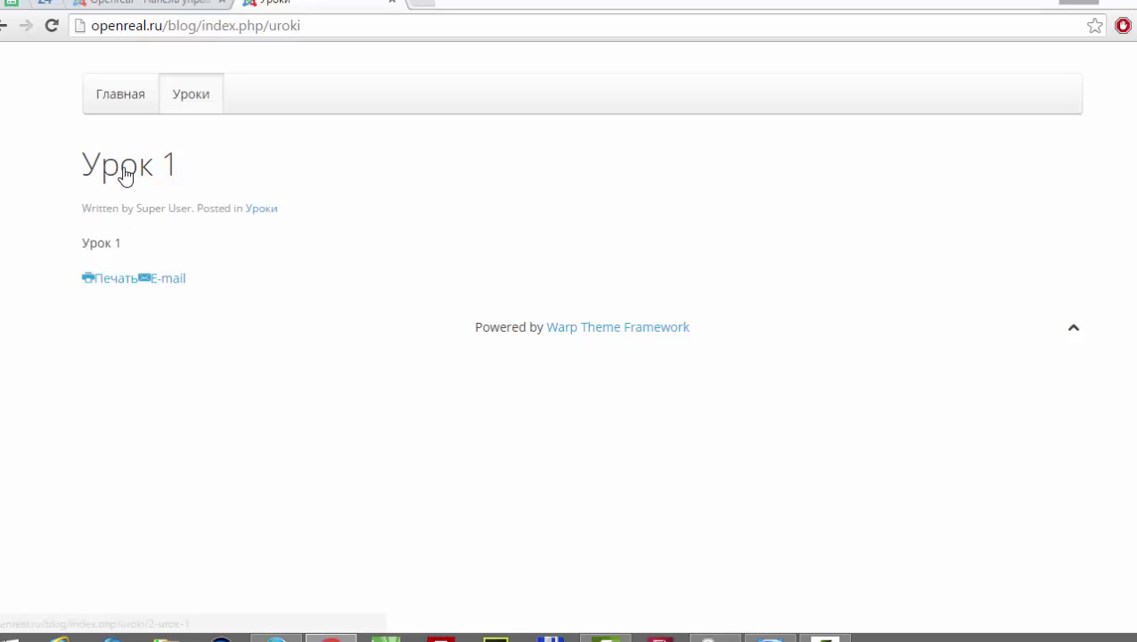
- Close the article in the administrator panel and open the item list of the menu "Меню основное"
{"action": "left_click", "coordinate": [138, 6]}
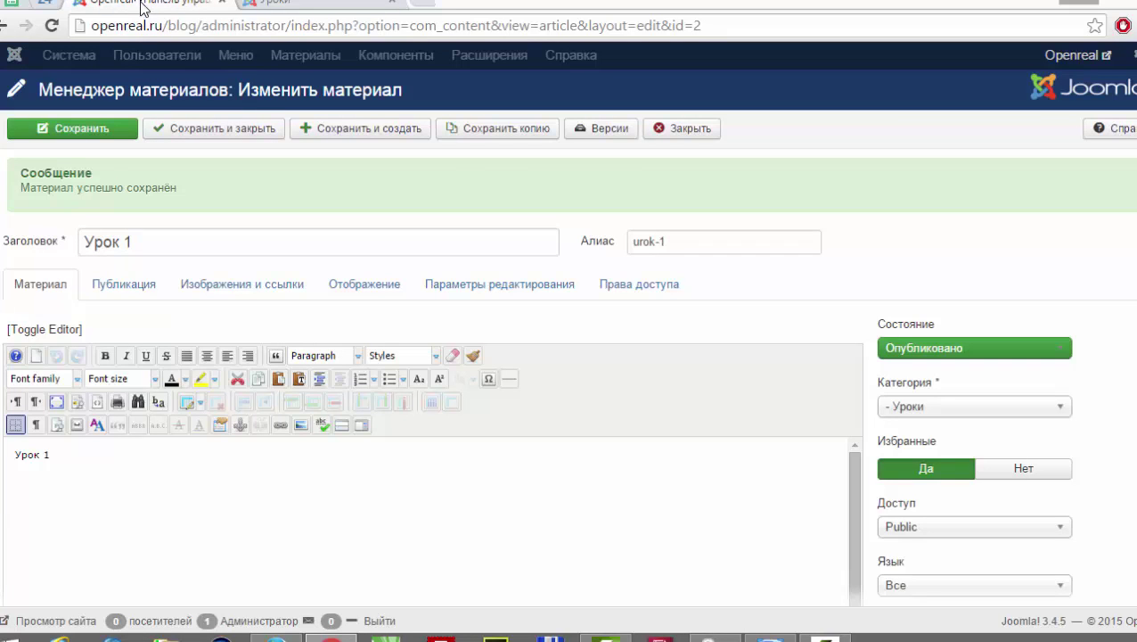
{"action": "left_click", "coordinate": [663, 133]}
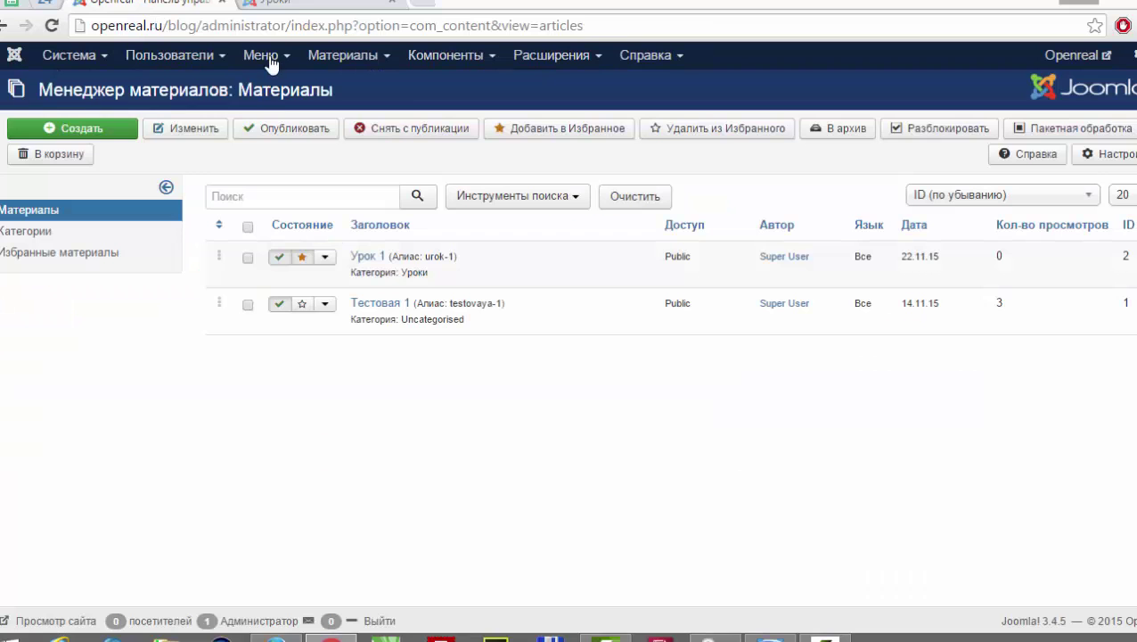
{"action": "left_click", "coordinate": [262, 56]}
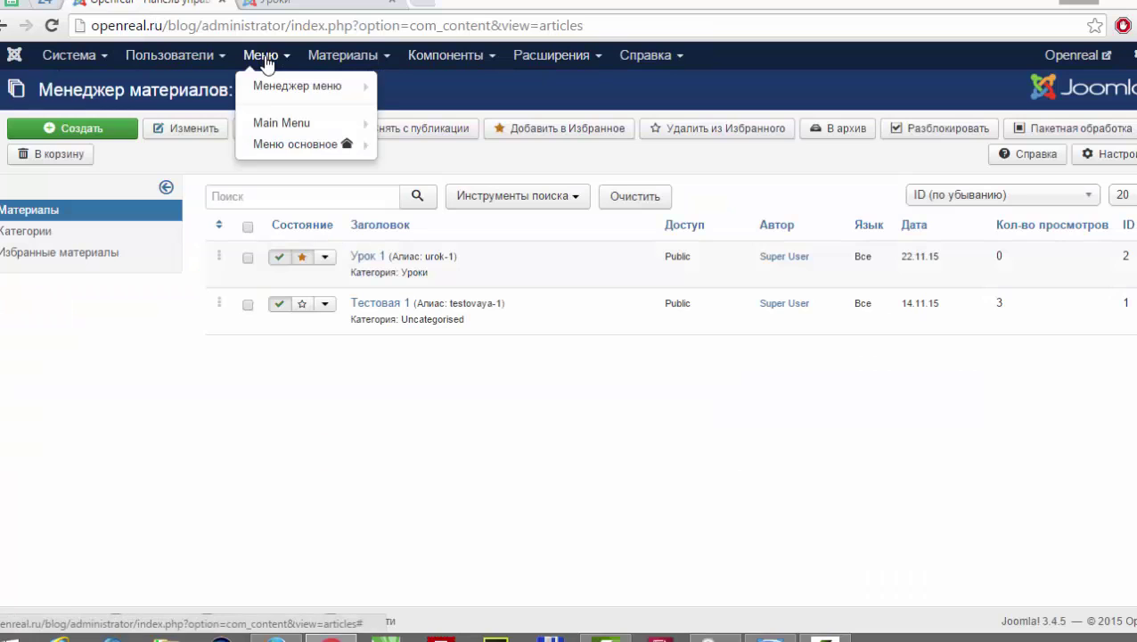
{"action": "left_click", "coordinate": [286, 145]}
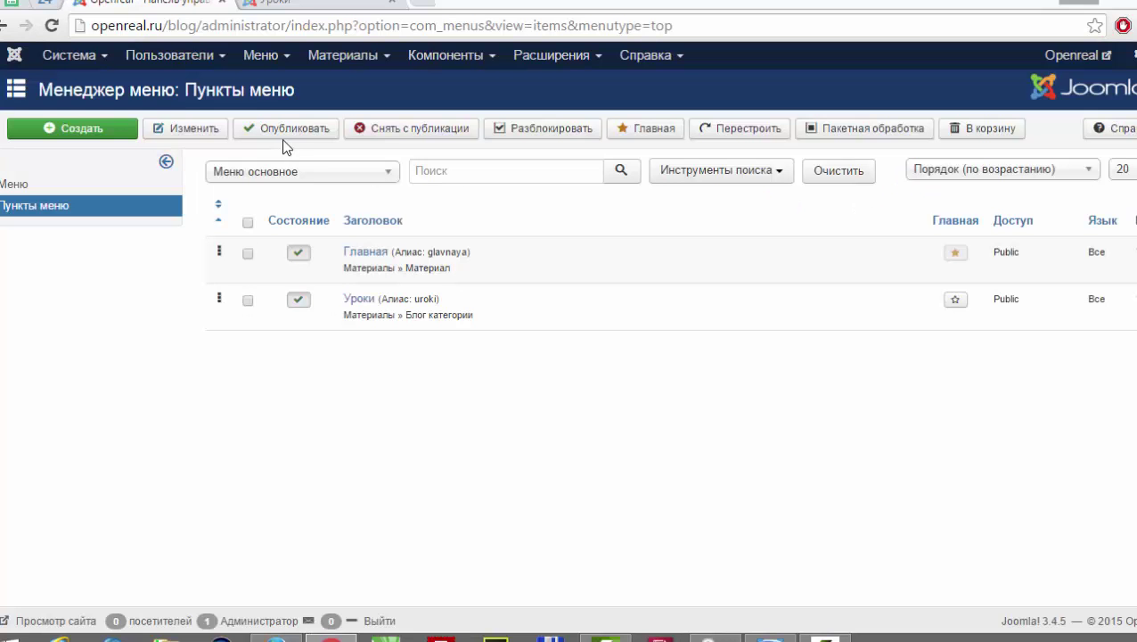
- Change the type of the menu item "Главная" to "Избранные материалы" and save it
{"action": "left_click", "coordinate": [369, 254]}
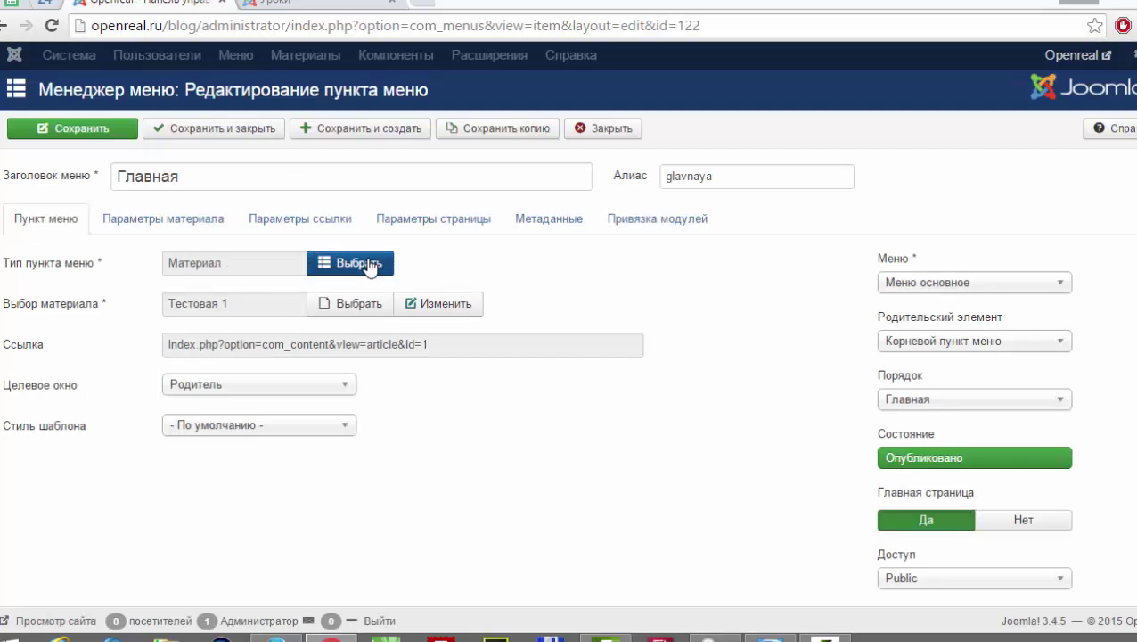
{"action": "left_click", "coordinate": [362, 266]}
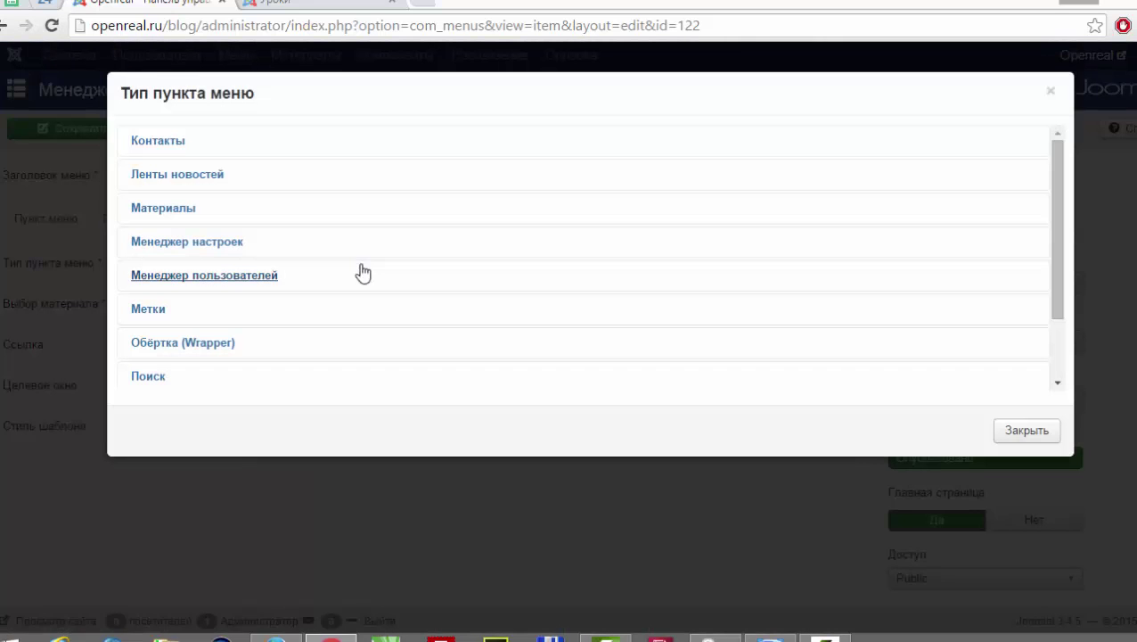
{"action": "left_click", "coordinate": [176, 213]}
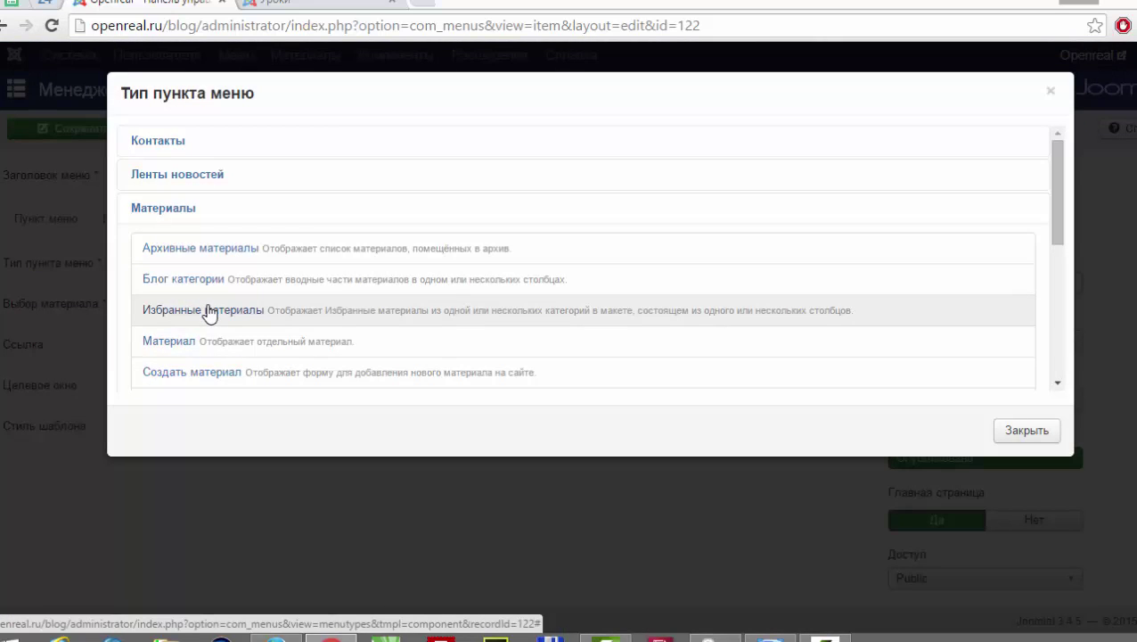
{"action": "left_click", "coordinate": [207, 309]}
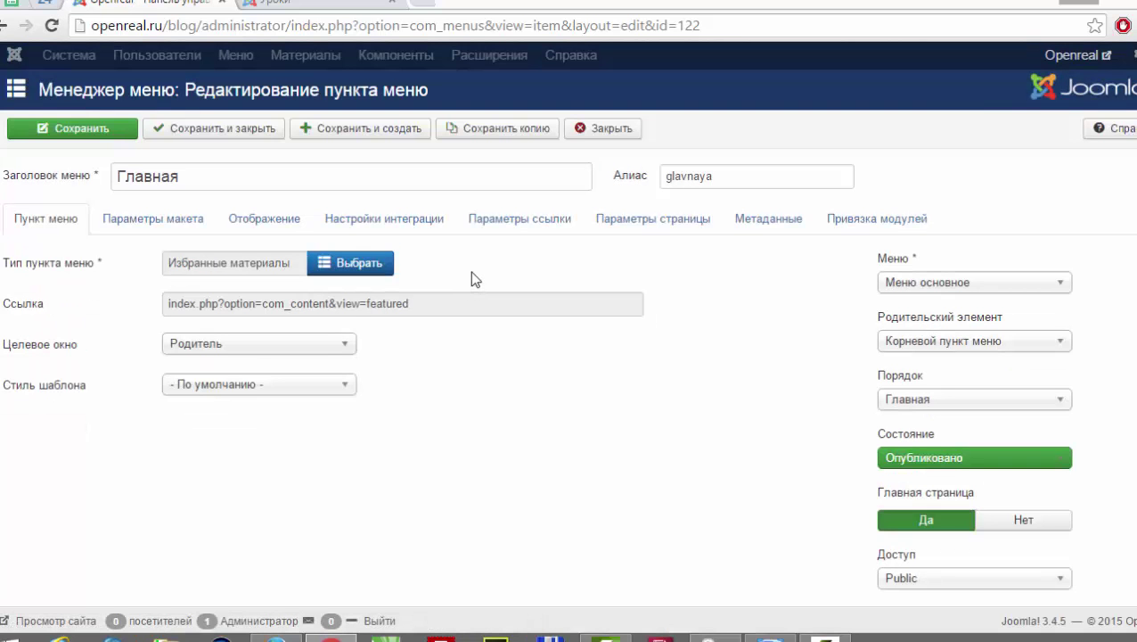
{"action": "left_click", "coordinate": [125, 130]}
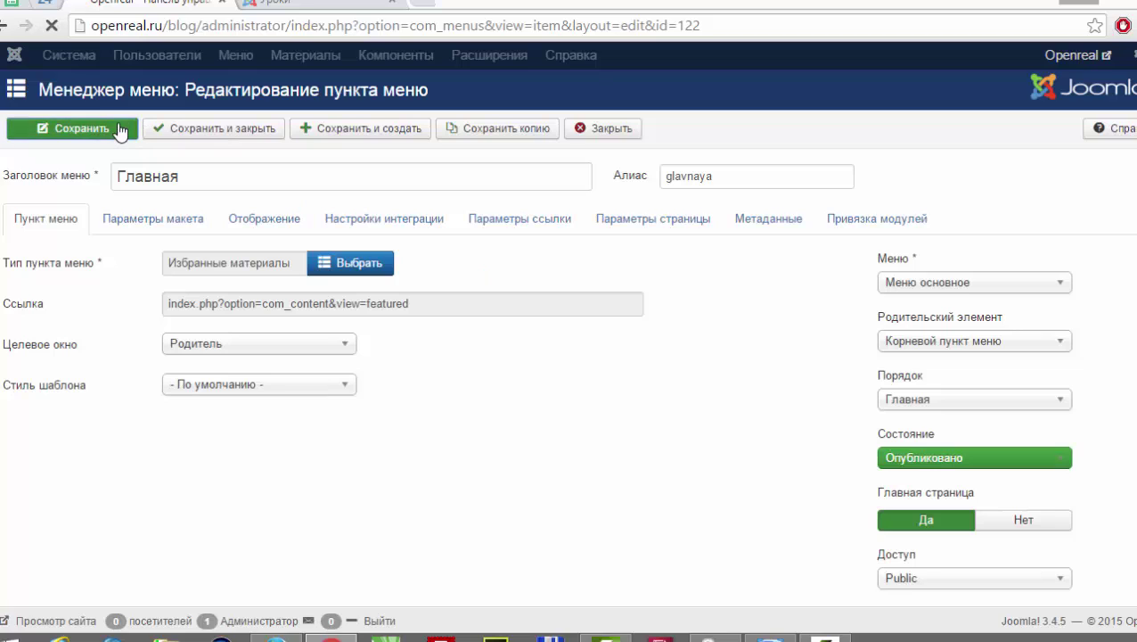
- Check the article on the site's "Главная" page and return to the menu item in the administrator panel
{"action": "left_click", "coordinate": [303, 9]}
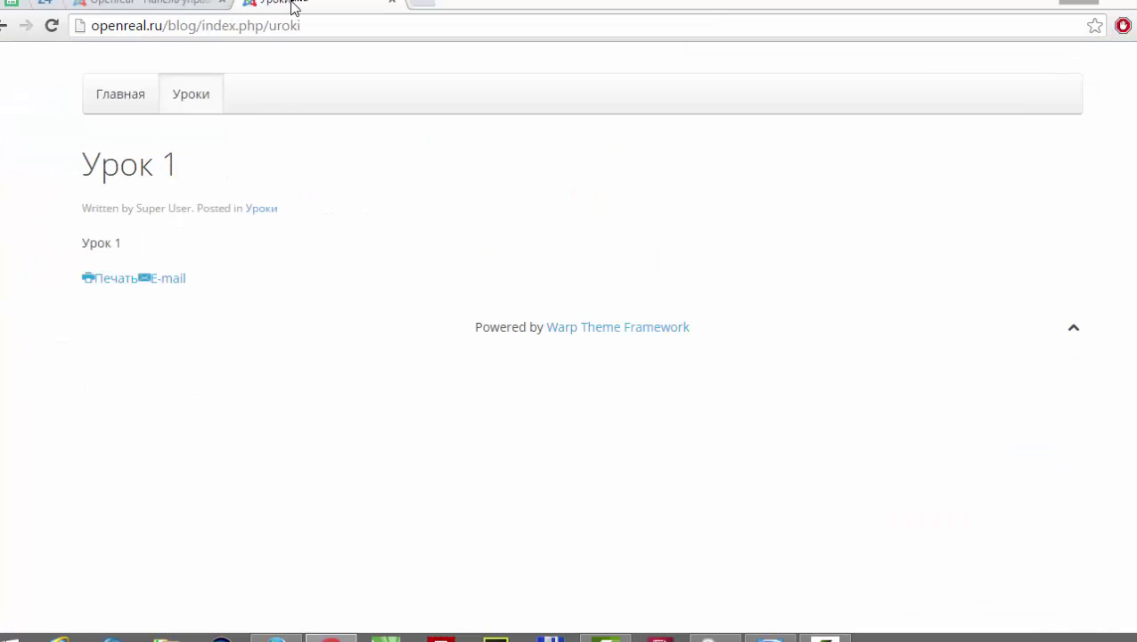
{"action": "left_click", "coordinate": [122, 106]}
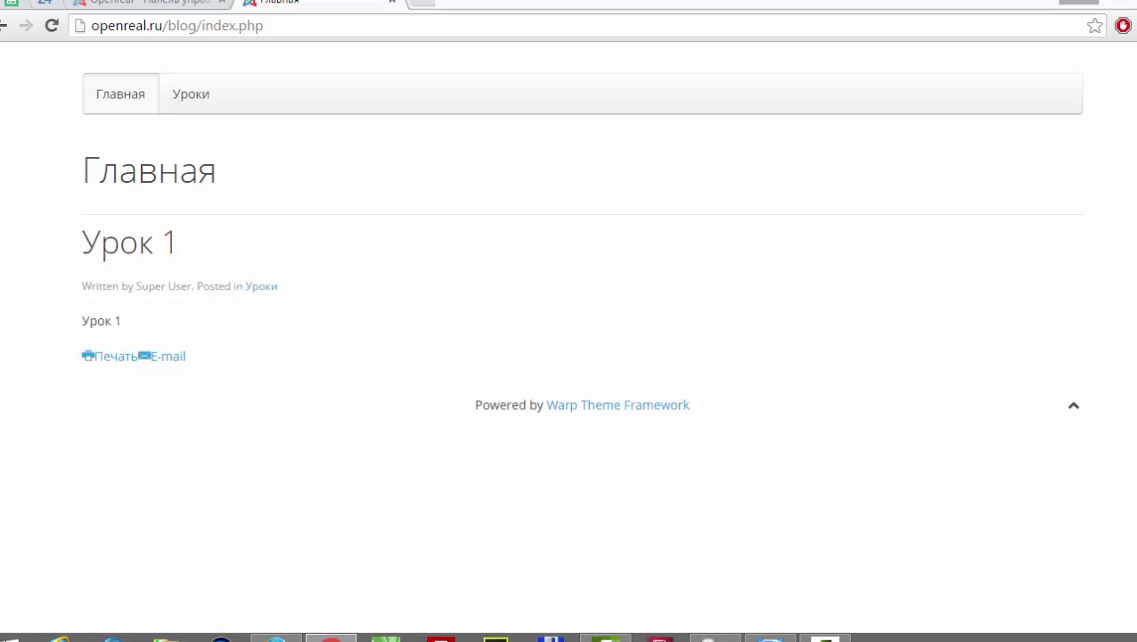
{"action": "left_click_drag", "start_coordinate": [79, 246], "coordinate": [194, 243]}
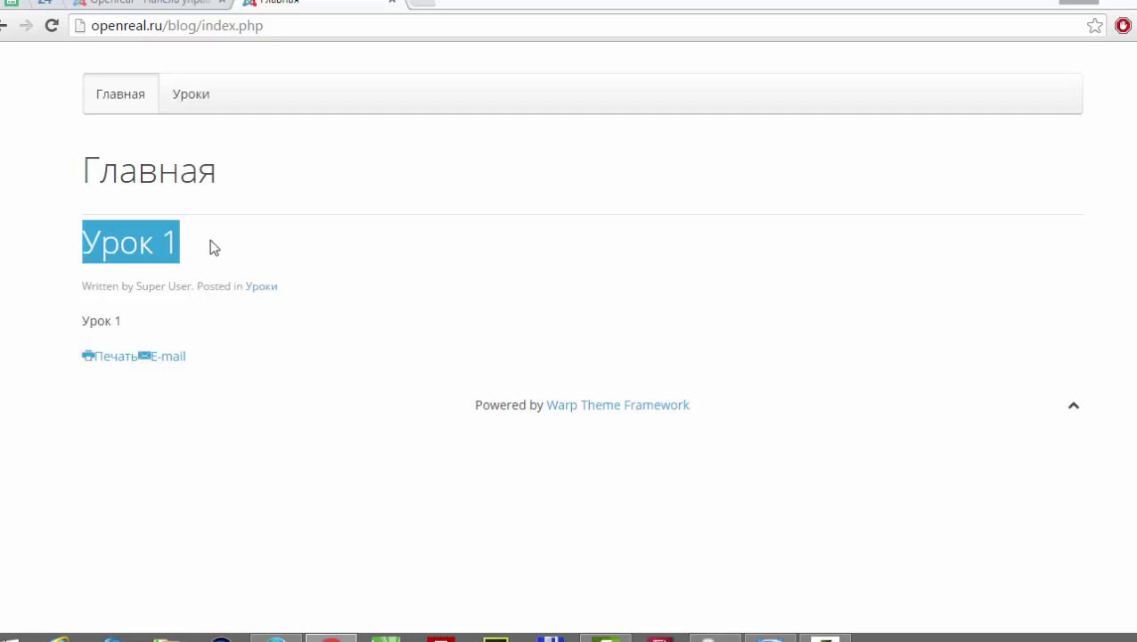
{"action": "left_click", "coordinate": [272, 385]}
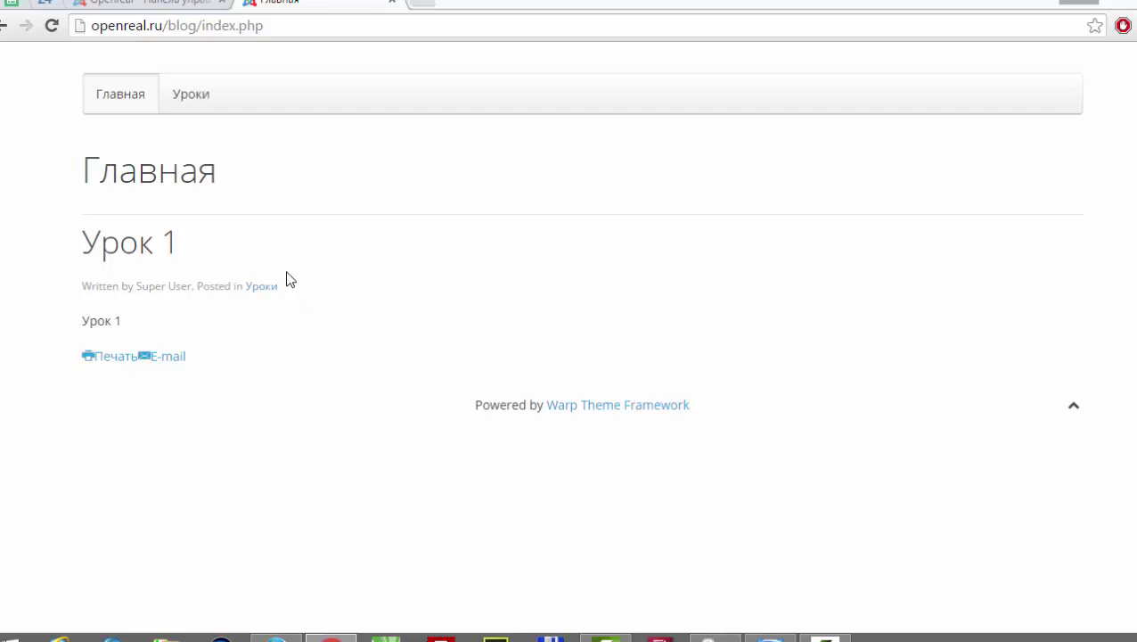
{"action": "left_click", "coordinate": [156, 12]}
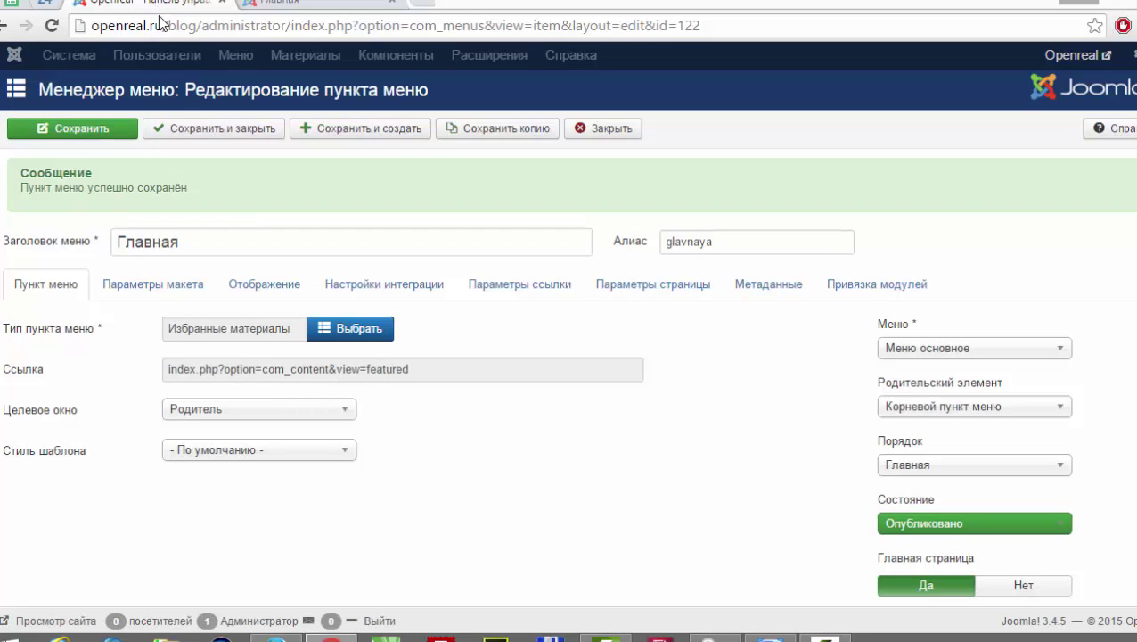